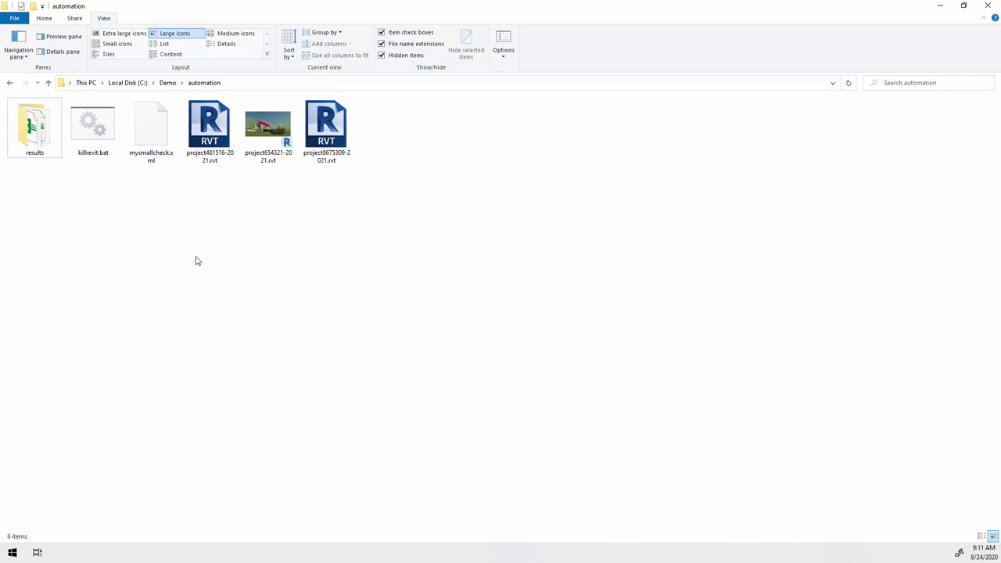
Read the Model Checker Automation article's configuration file and root node sections, and switch to the Automated Runs folder window.
{"action": "mouse_move", "coordinate": [29, 144]}
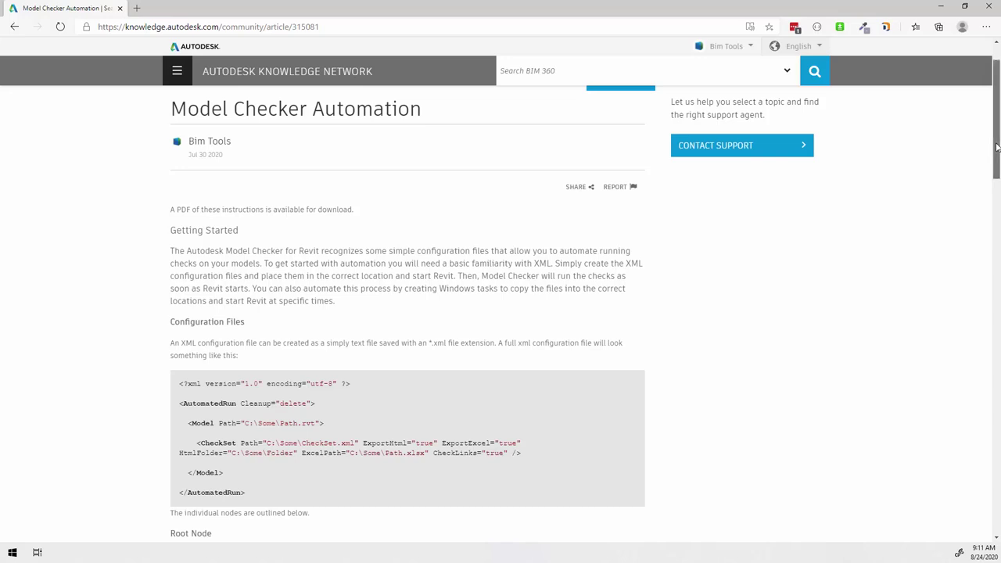
{"action": "left_click_drag", "start_coordinate": [997, 147], "coordinate": [996, 219]}
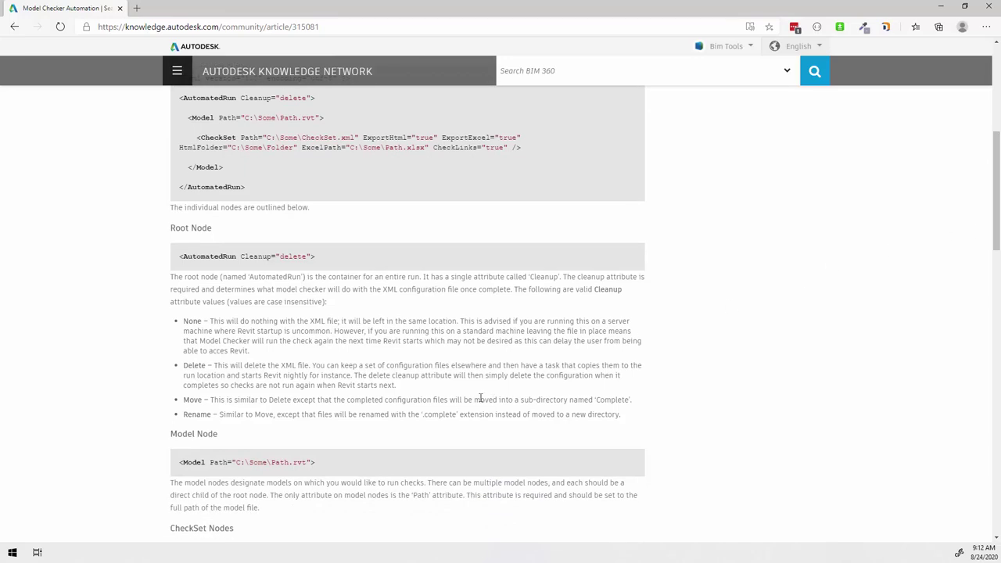
{"action": "mouse_move", "coordinate": [79, 552]}
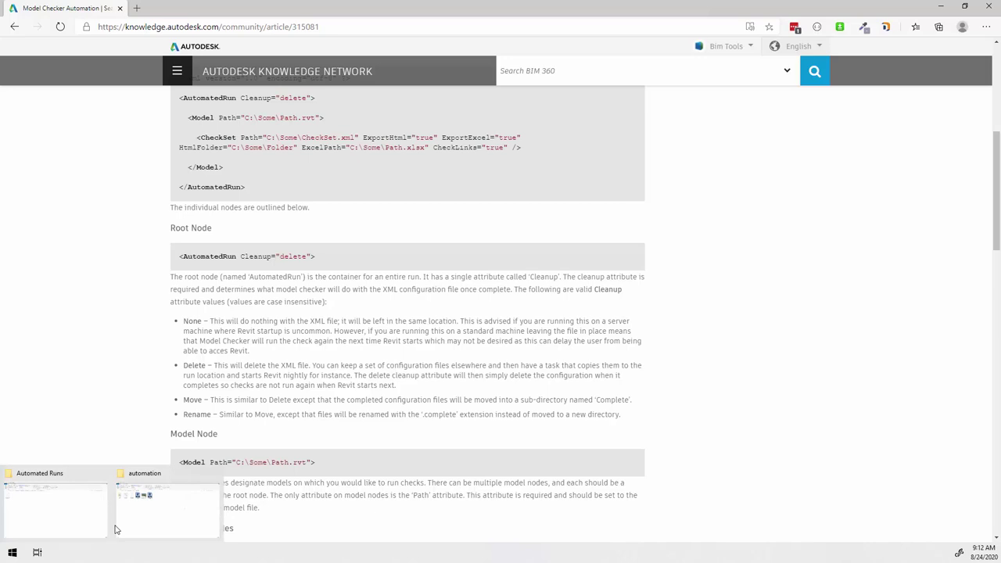
{"action": "left_click", "coordinate": [67, 510]}
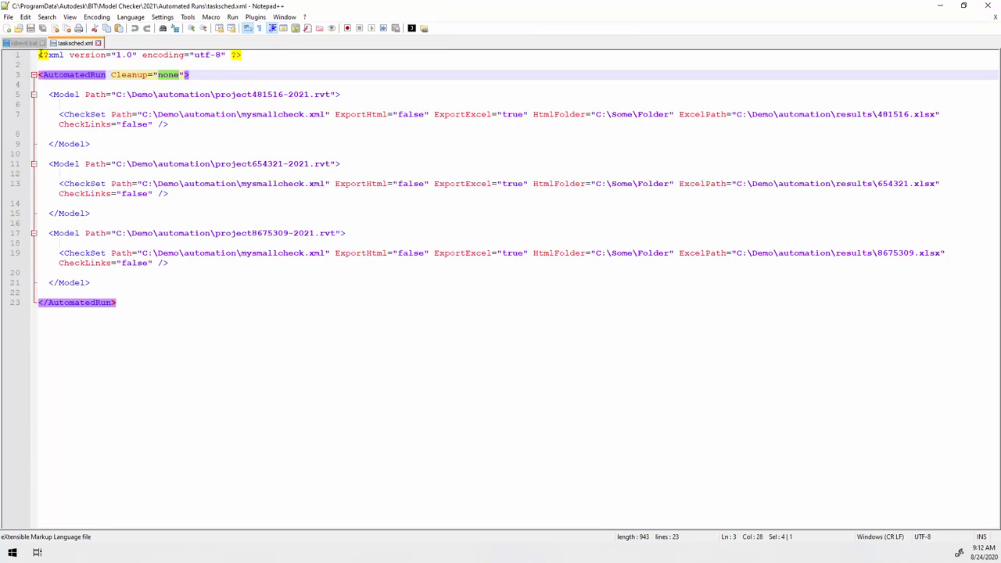
Examine tasksched.xml in Notepad++: the AutomatedRun cleanup attribute, the model nodes and paths, and the first check set's export attributes.
{"action": "left_click_drag", "start_coordinate": [38, 75], "coordinate": [204, 74]}
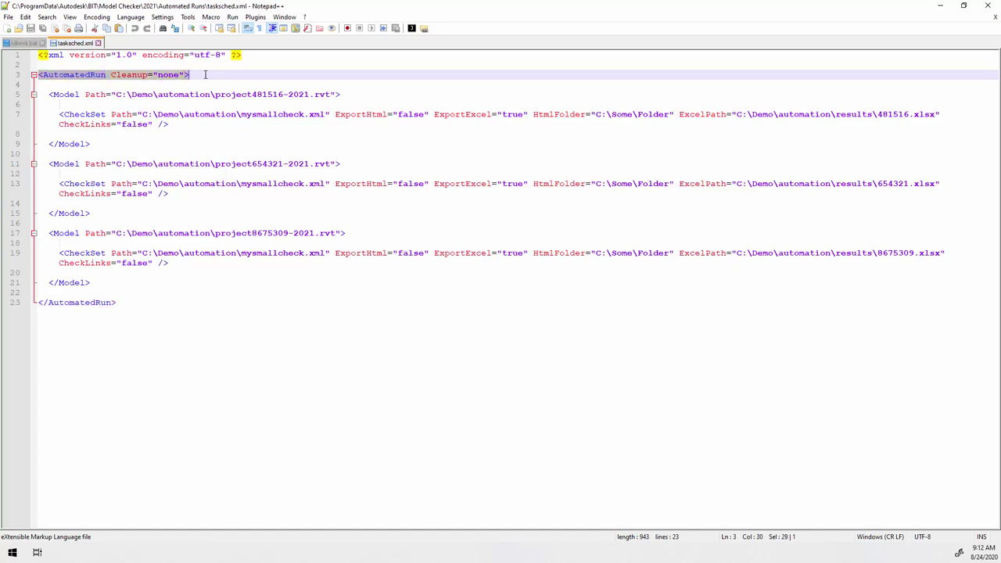
{"action": "left_click_drag", "start_coordinate": [48, 94], "coordinate": [97, 282]}
{"action": "left_click_drag", "start_coordinate": [116, 94], "coordinate": [331, 94]}
{"action": "left_click_drag", "start_coordinate": [142, 115], "coordinate": [309, 131]}
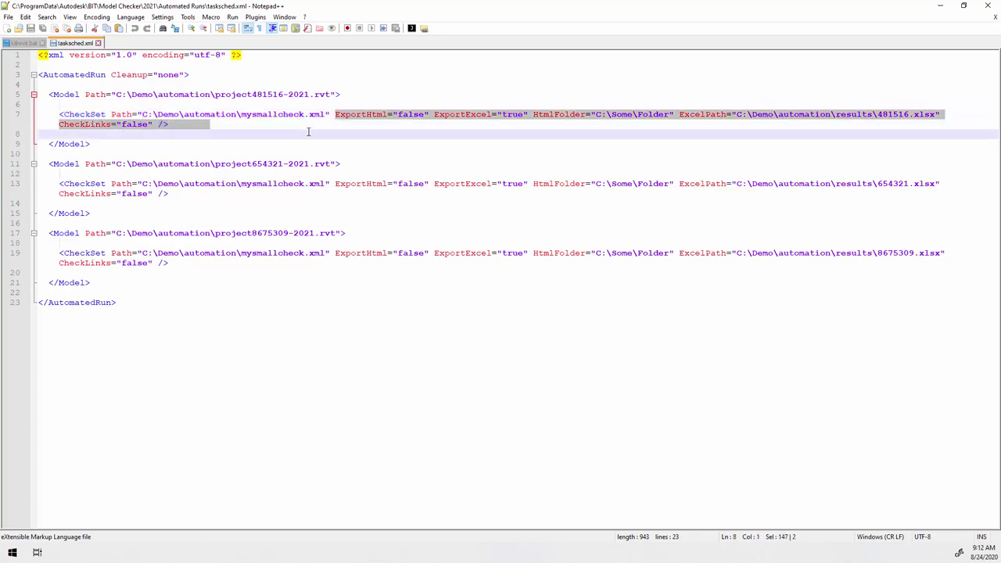
{"action": "left_click", "coordinate": [245, 128]}
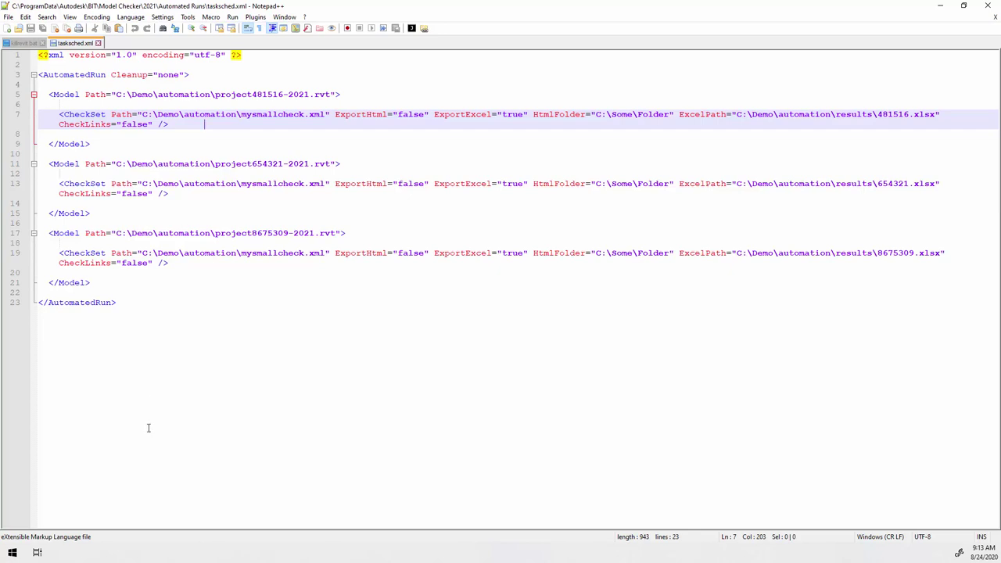
Return to the Automated Runs folder and check where the tasksched.xml configuration file is stored.
{"action": "left_click", "coordinate": [112, 552]}
{"action": "left_click", "coordinate": [55, 505]}
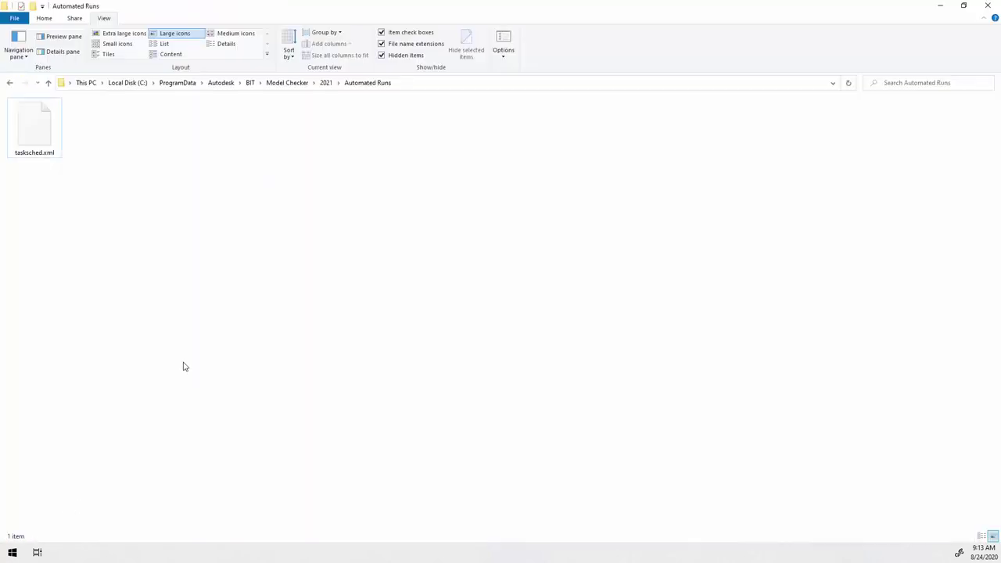
{"action": "left_click", "coordinate": [58, 161]}
{"action": "left_click", "coordinate": [58, 161]}
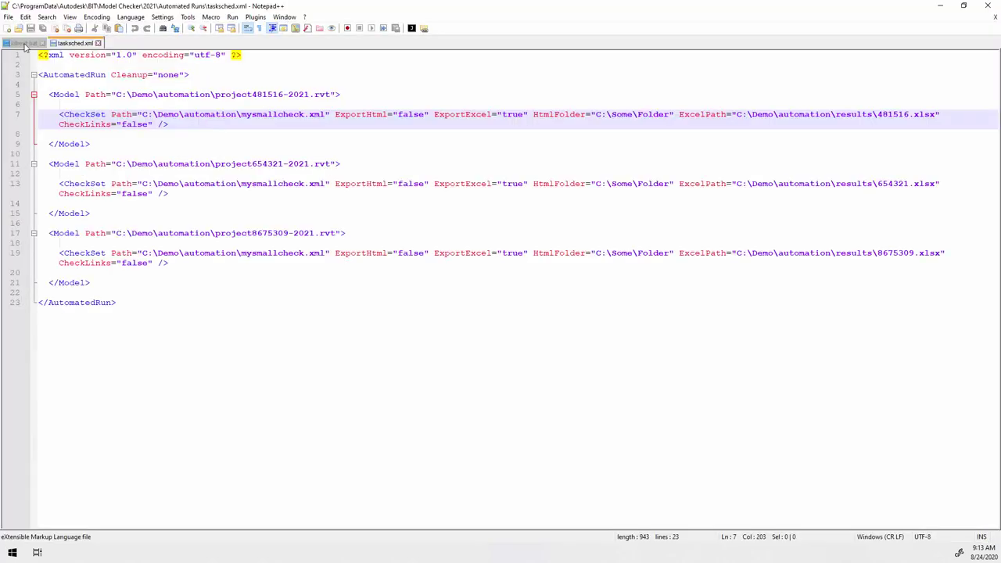
Examine the taskkill command in killrevit.bat in Notepad++, including its /im switch and revit.exe target.
{"action": "left_click", "coordinate": [23, 43]}
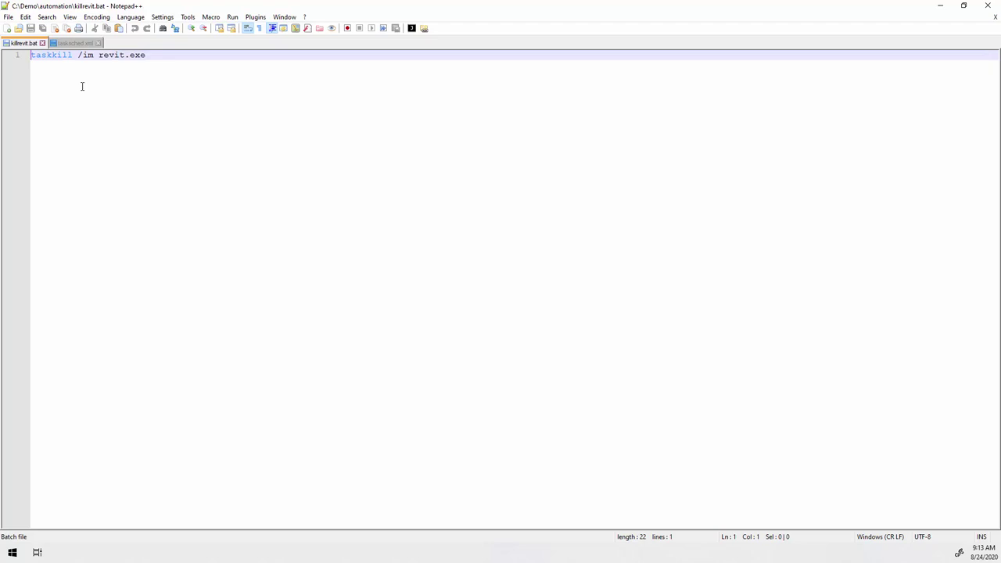
{"action": "left_click_drag", "start_coordinate": [78, 55], "coordinate": [92, 55]}
{"action": "left_click_drag", "start_coordinate": [99, 55], "coordinate": [167, 55]}
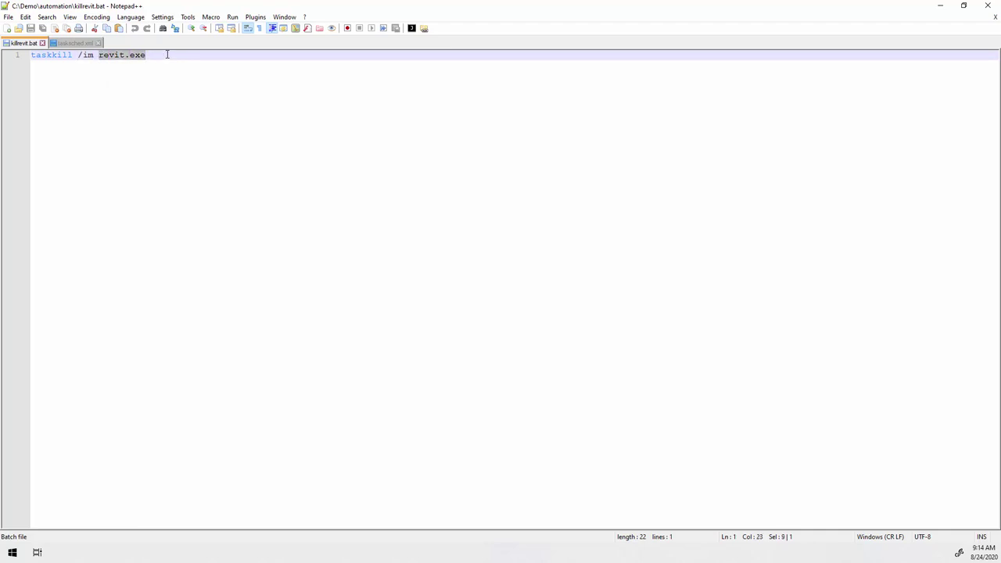
{"action": "left_click", "coordinate": [167, 55]}
Switch to Task Scheduler and start a basic task in the My Tasks folder named "Revit 2021 Model Checker Automation".
{"action": "key", "text": "alt+Tab"}
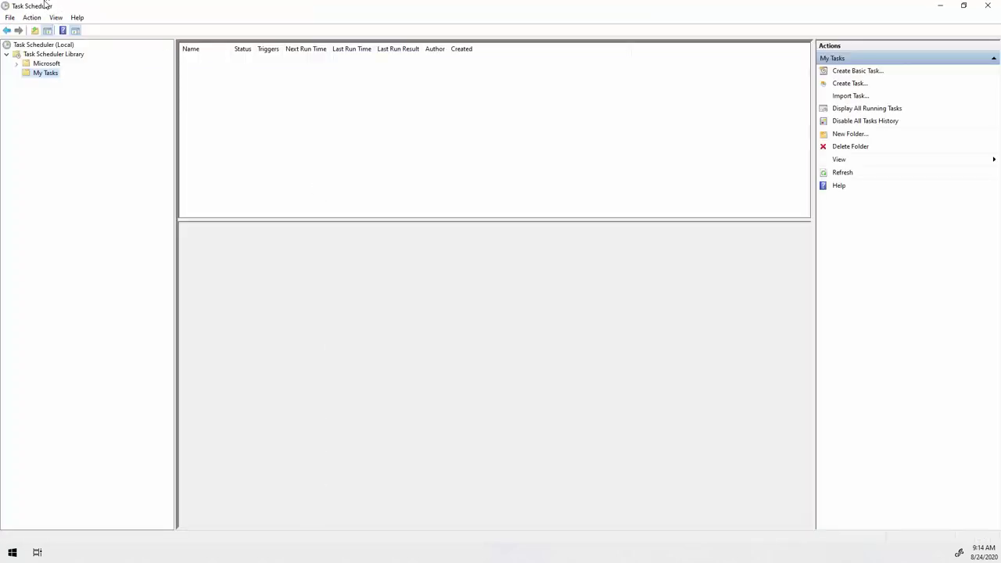
{"action": "left_click", "coordinate": [52, 78]}
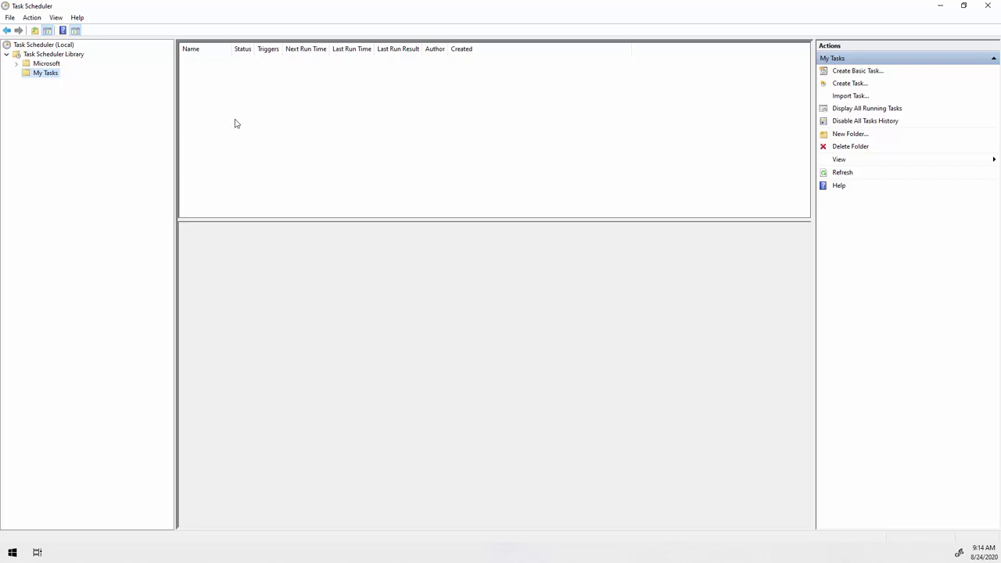
{"action": "left_click", "coordinate": [872, 74]}
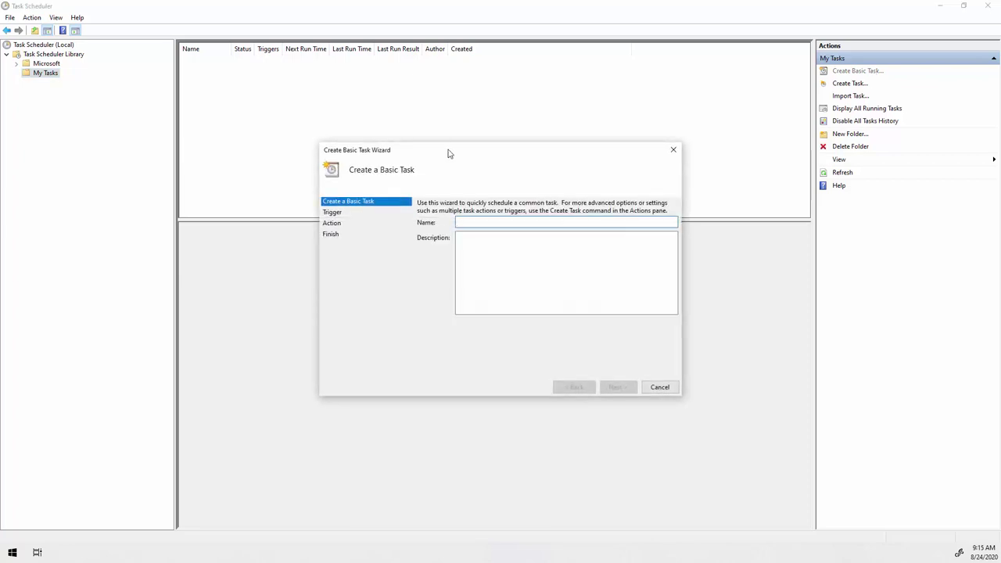
{"action": "left_click_drag", "start_coordinate": [442, 150], "coordinate": [399, 103]}
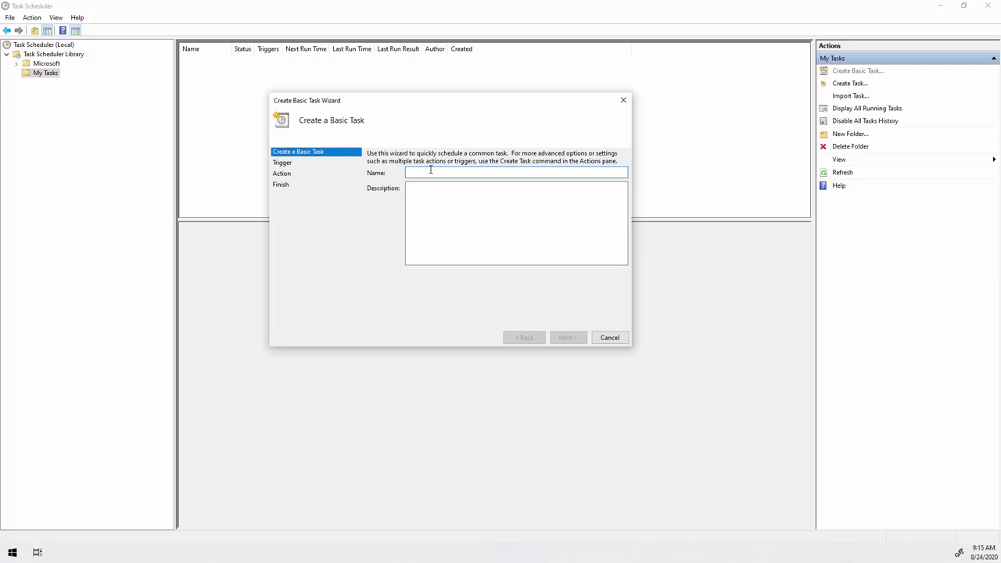
{"action": "type", "text": "Rev"}
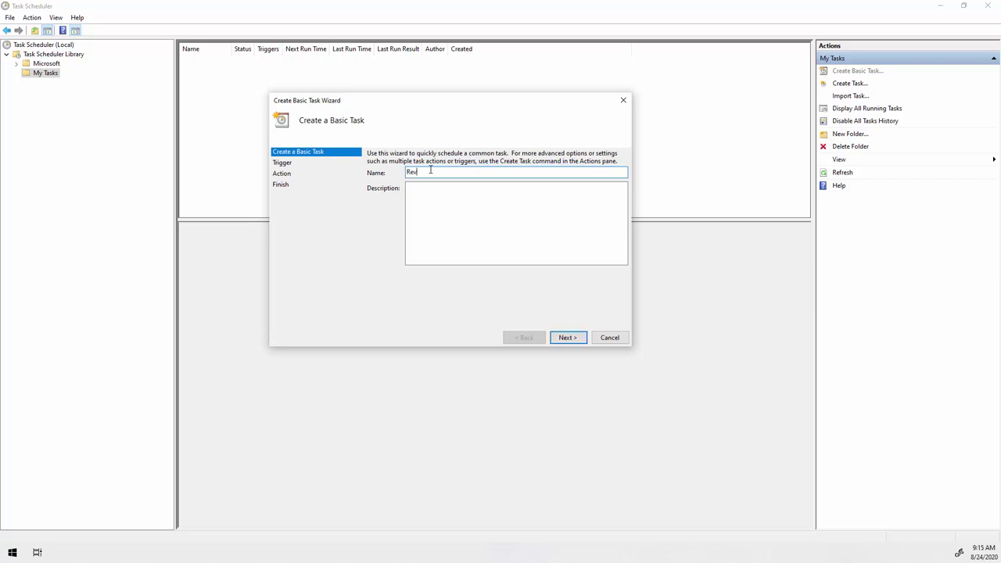
{"action": "type", "text": "it 2021 Launc"}
{"action": "key", "text": "BackSpace"}
{"action": "key", "text": "BackSpace"}
{"action": "key", "text": "BackSpace"}
{"action": "key", "text": "BackSpace"}
{"action": "key", "text": "BackSpace"}
{"action": "type", "text": "Model Checker Automation"}
{"action": "left_click", "coordinate": [566, 337]}
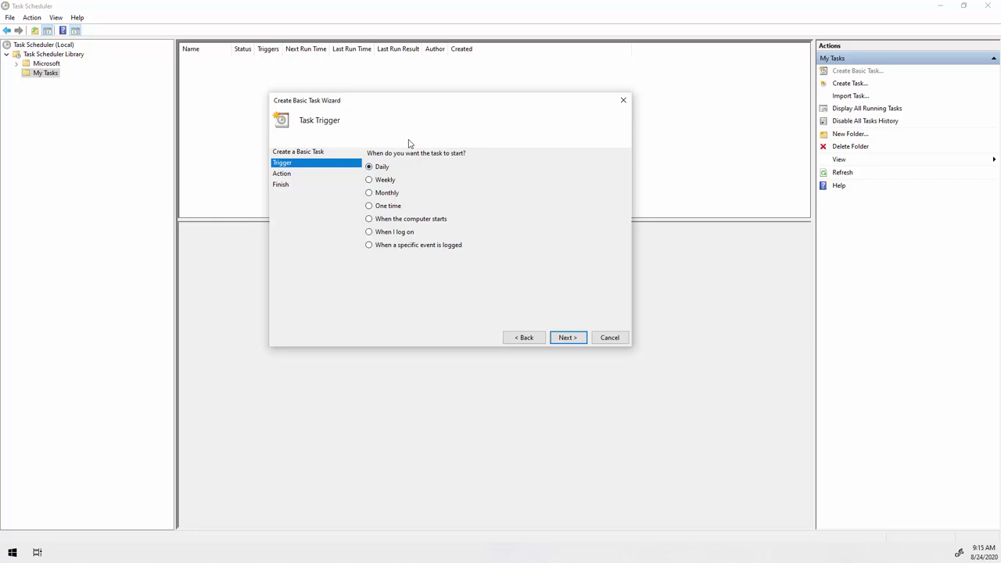
Set the task's trigger to one time, starting at 9:20 AM on 8/24/2020.
{"action": "left_click", "coordinate": [369, 206]}
{"action": "left_click", "coordinate": [566, 337]}
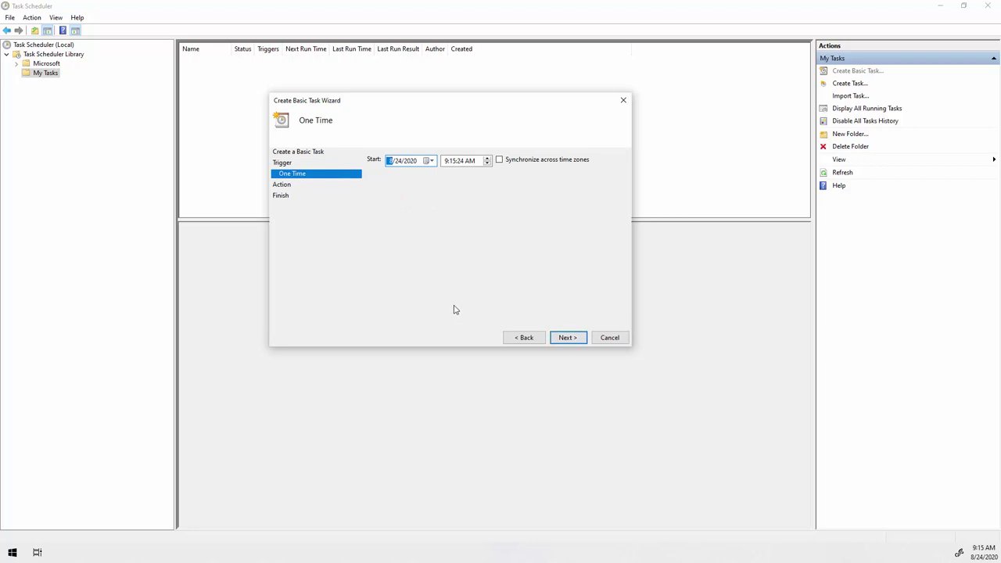
{"action": "left_click", "coordinate": [452, 164]}
{"action": "type", "text": "20"}
{"action": "left_click", "coordinate": [560, 341]}
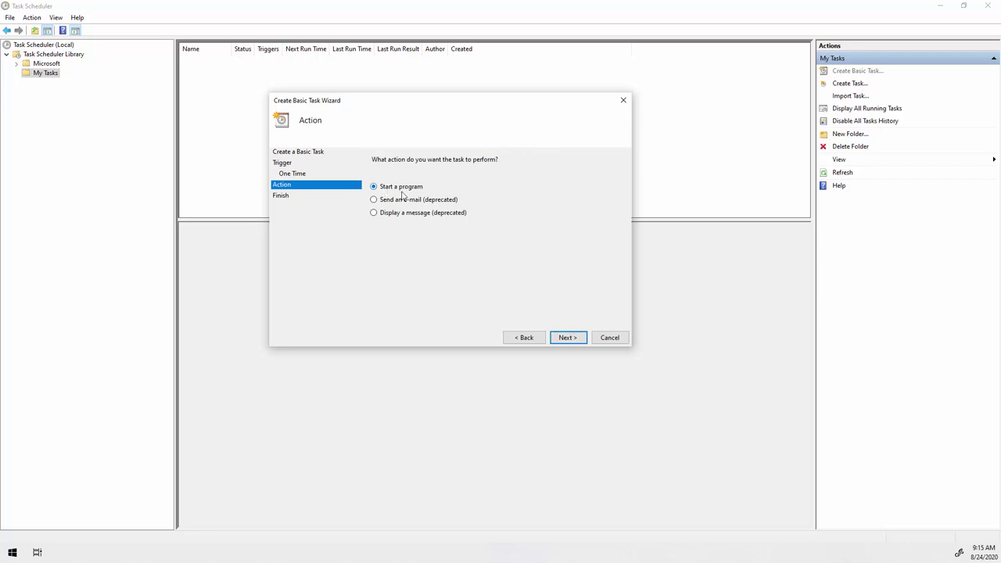
Make the task start C:\Program Files\Autodesk\Revit 2021\Revit.exe, finish creating it, and widen the task list's Name column.
{"action": "left_click", "coordinate": [573, 337]}
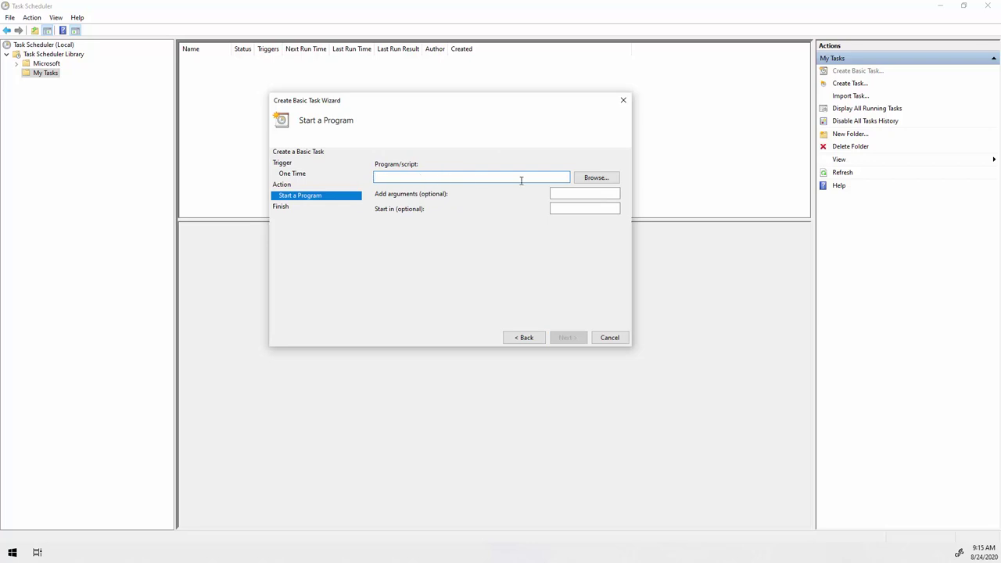
{"action": "left_click", "coordinate": [586, 180]}
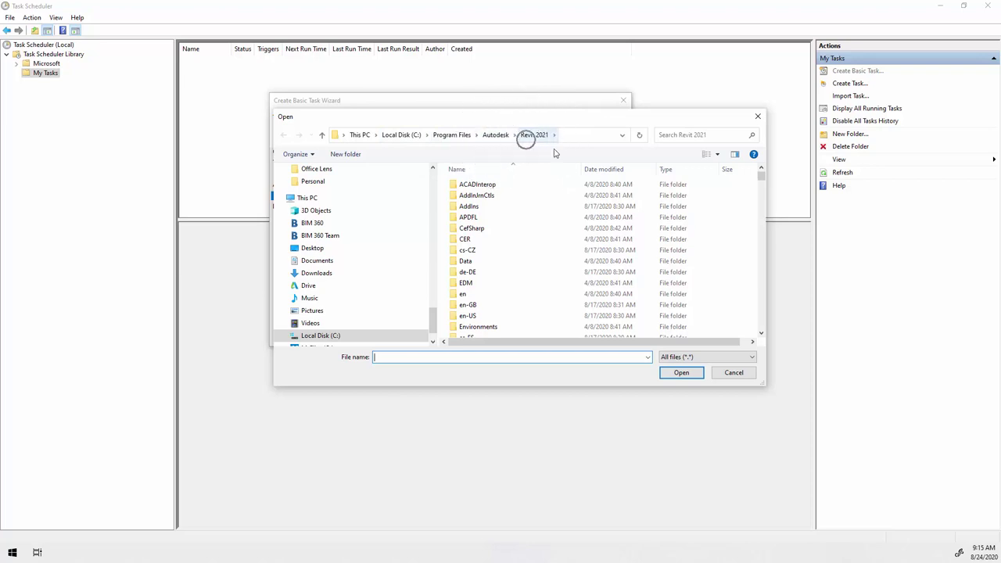
{"action": "left_click_drag", "start_coordinate": [761, 182], "coordinate": [747, 296]}
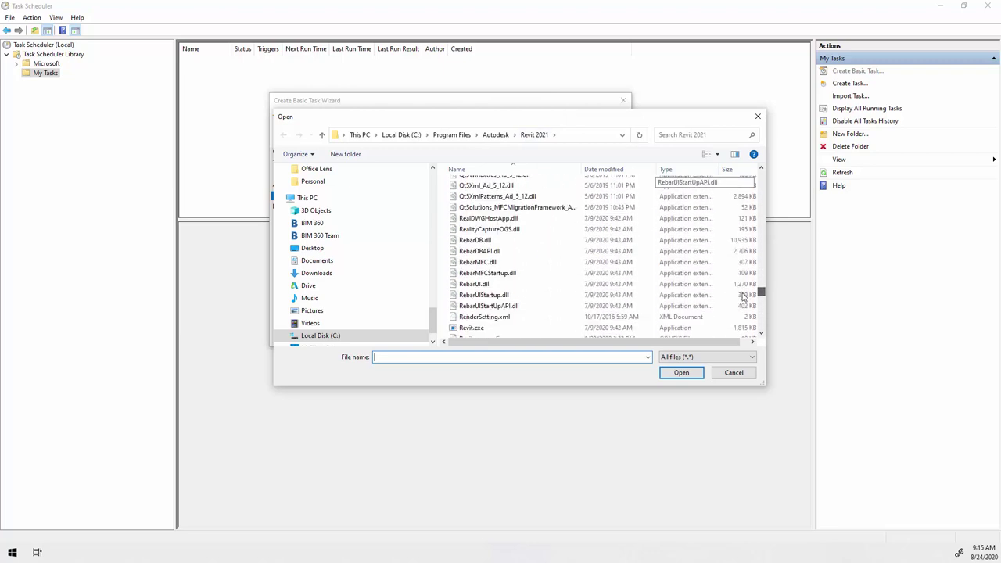
{"action": "left_click", "coordinate": [486, 329]}
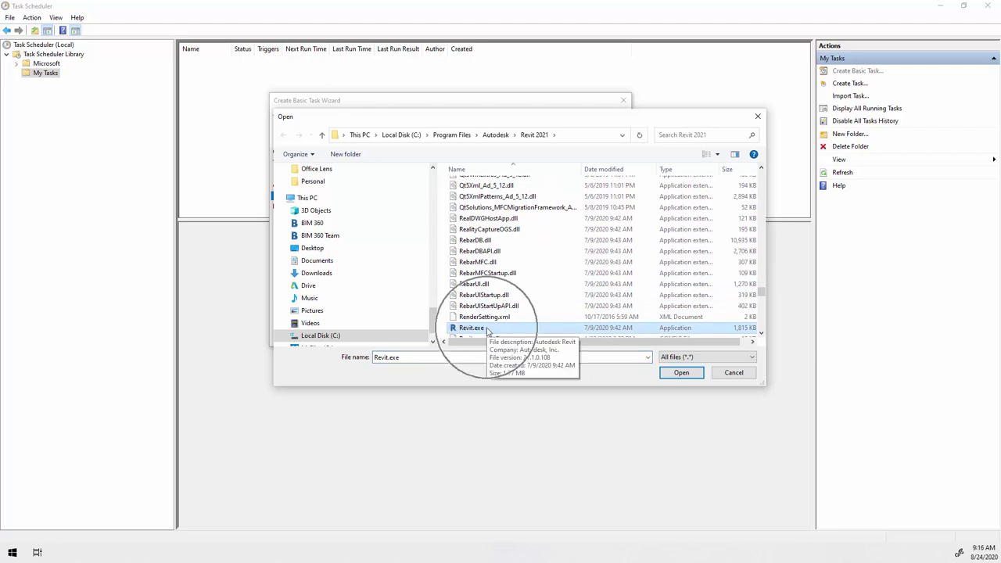
{"action": "left_click", "coordinate": [681, 373]}
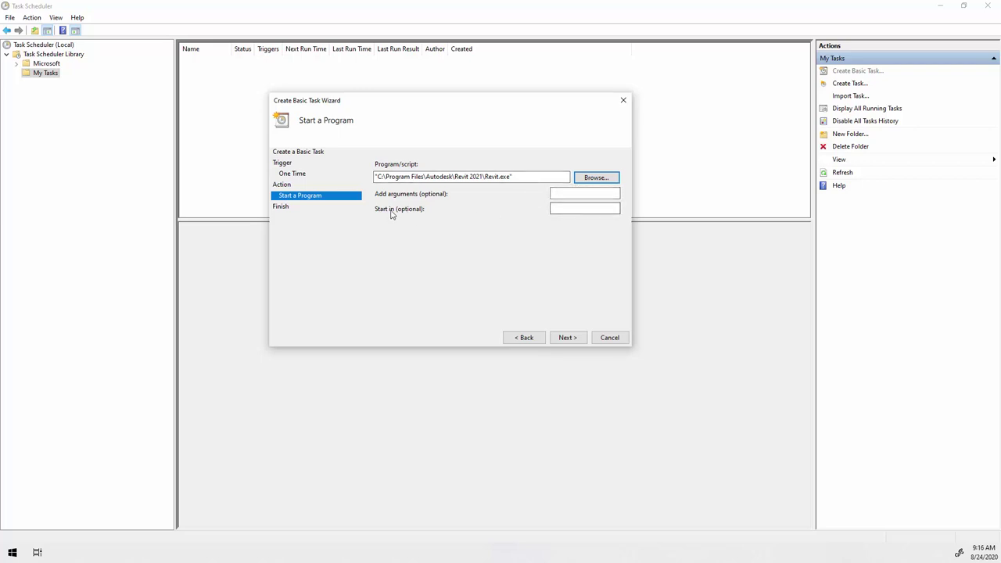
{"action": "left_click", "coordinate": [567, 339]}
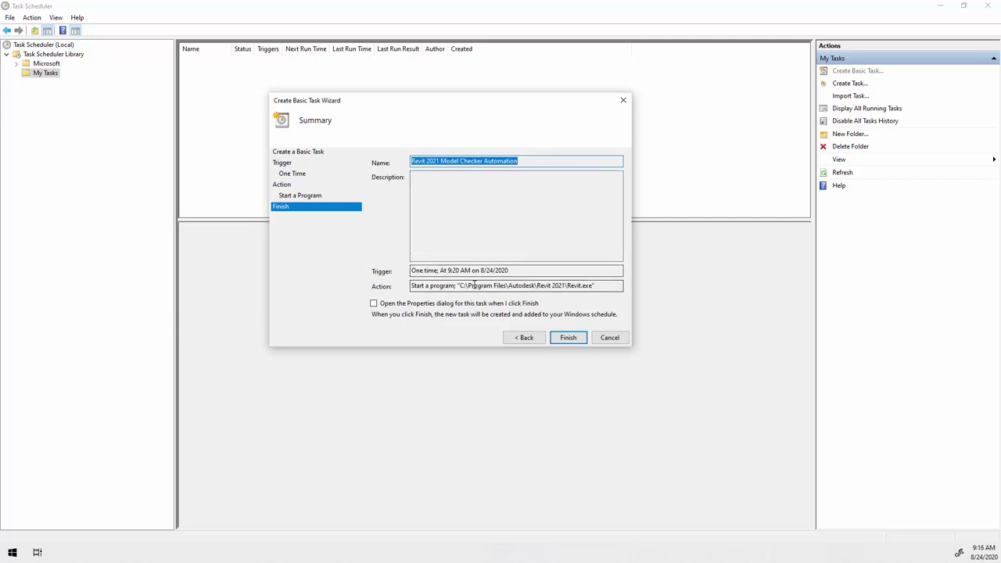
{"action": "left_click", "coordinate": [568, 337]}
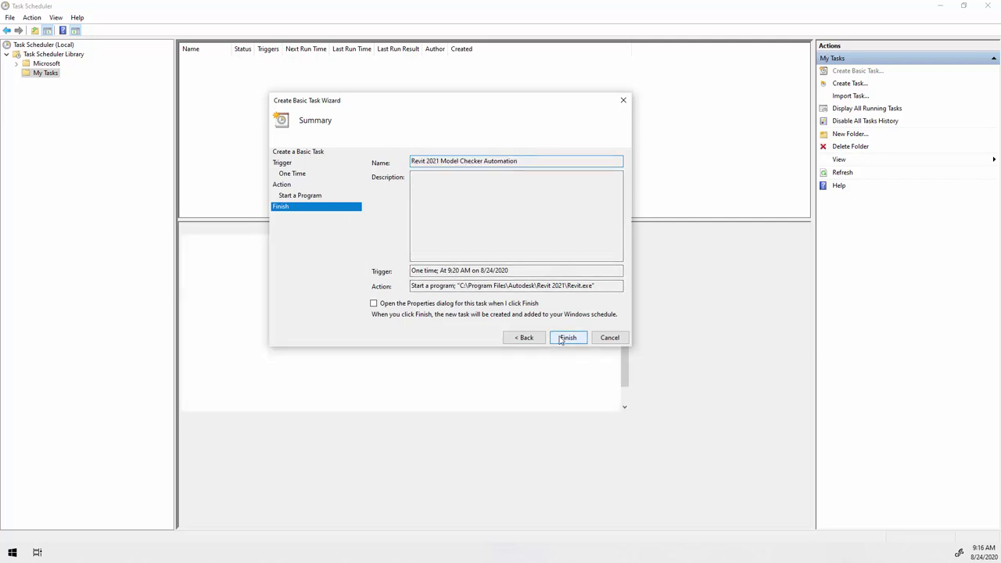
{"action": "left_click_drag", "start_coordinate": [234, 49], "coordinate": [413, 46]}
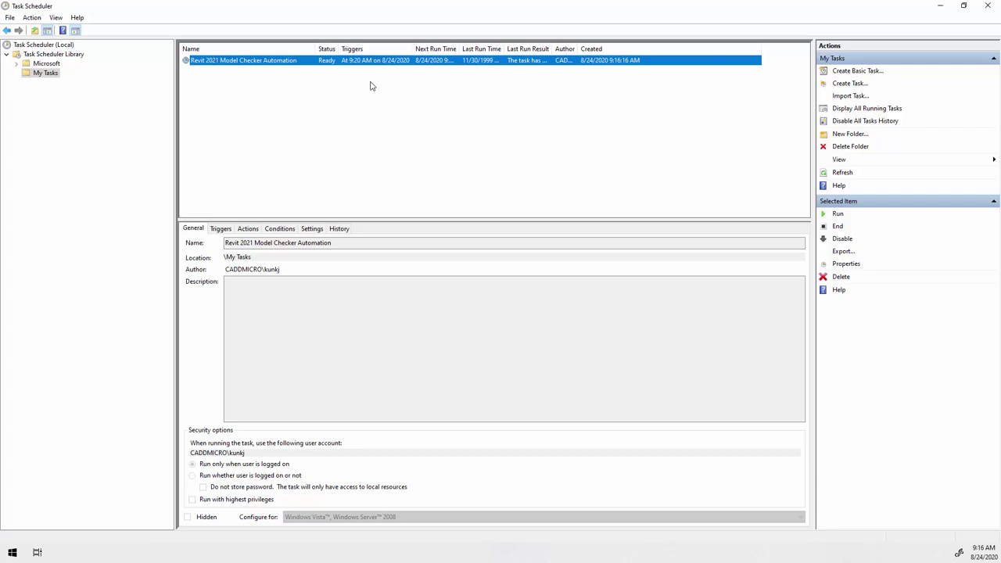
Start a second basic task in My Tasks named "Revit 2021 Shut down".
{"action": "left_click", "coordinate": [858, 71]}
{"action": "type", "text": "Re"}
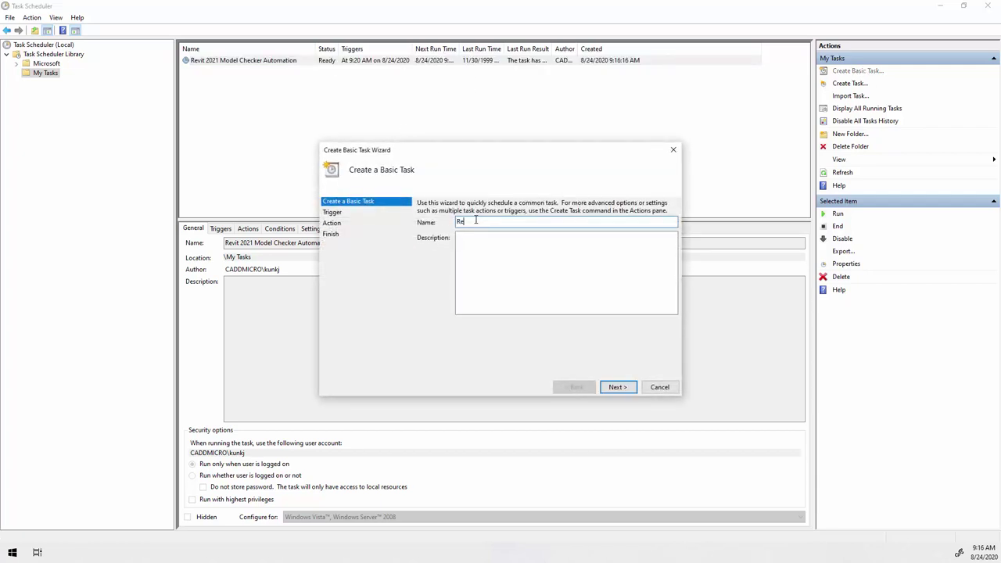
{"action": "type", "text": "vit 2021 Shut down"}
{"action": "left_click", "coordinate": [606, 386]}
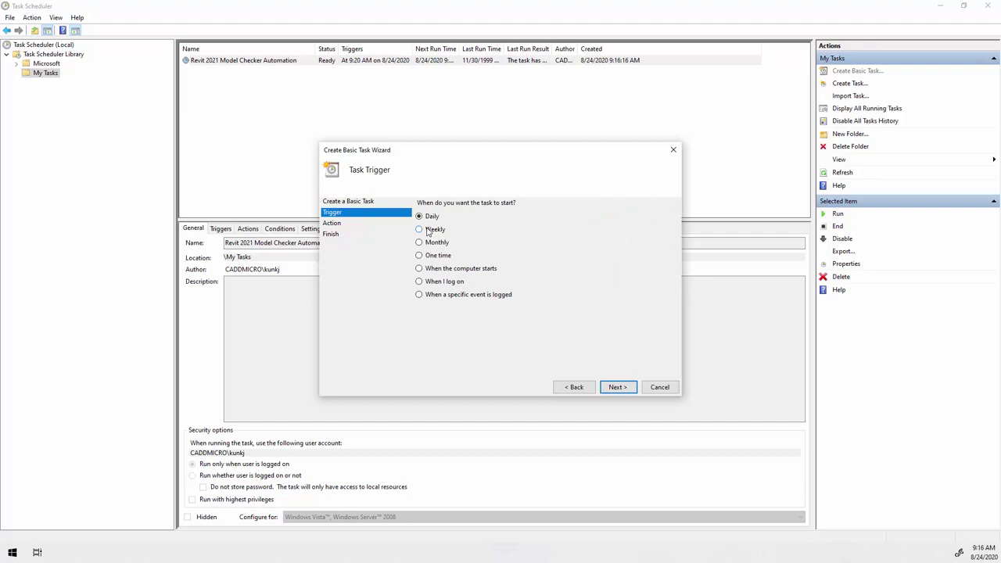
Set the shutdown task's trigger to one time, starting at 9:25 AM on 8/24/2020.
{"action": "left_click", "coordinate": [429, 256]}
{"action": "left_click", "coordinate": [615, 391]}
{"action": "left_click", "coordinate": [502, 211]}
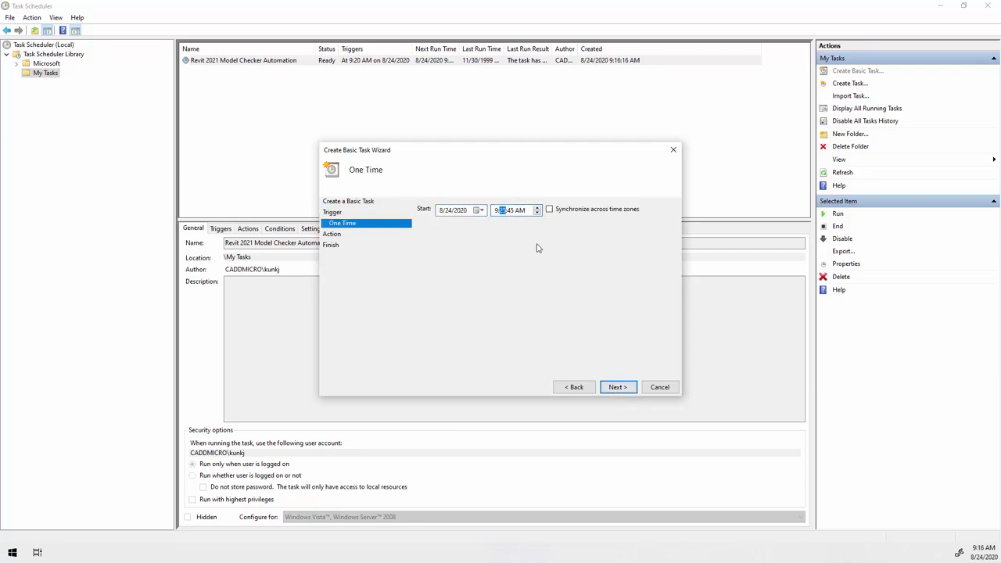
{"action": "left_click", "coordinate": [618, 387]}
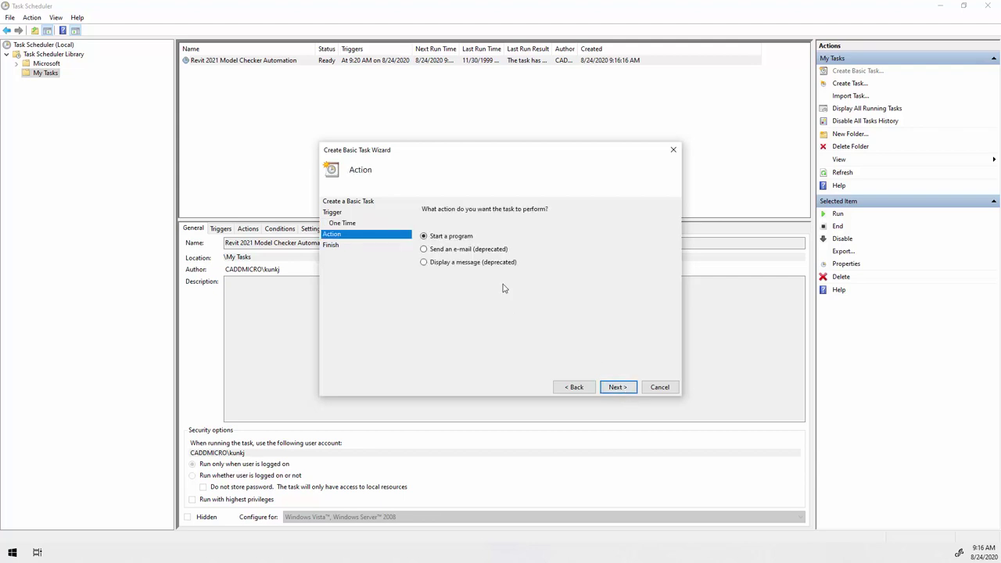
Make the shutdown task start the program C:\Demo\automation\killrevit.bat and finish creating the task.
{"action": "left_click", "coordinate": [618, 387]}
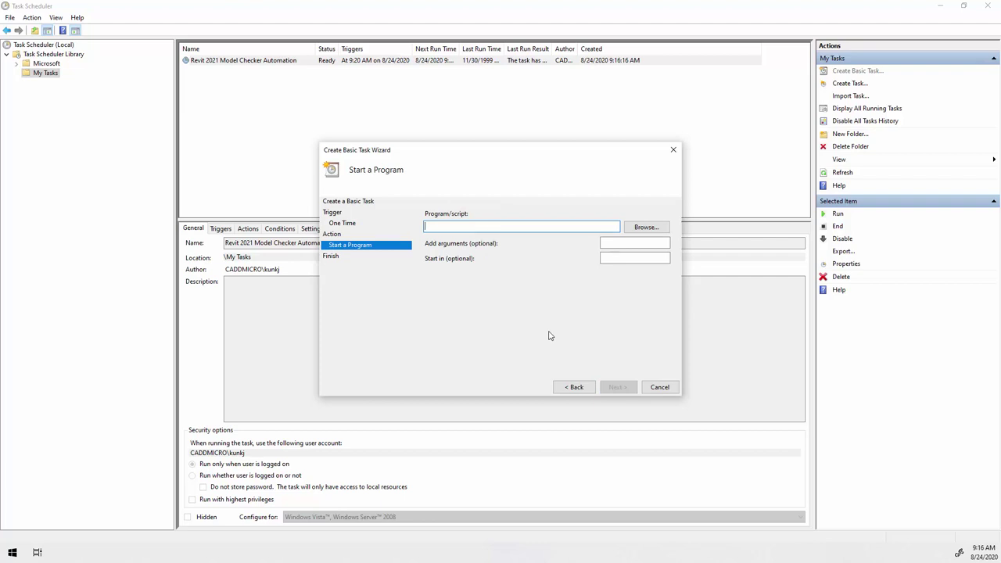
{"action": "left_click", "coordinate": [646, 226]}
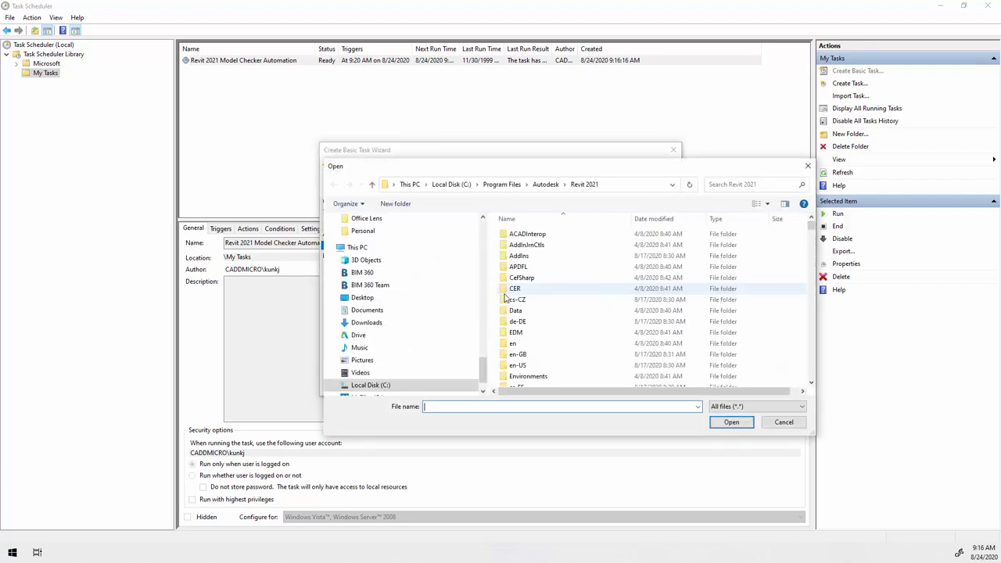
{"action": "left_click", "coordinate": [613, 188]}
{"action": "type", "text": "c"}
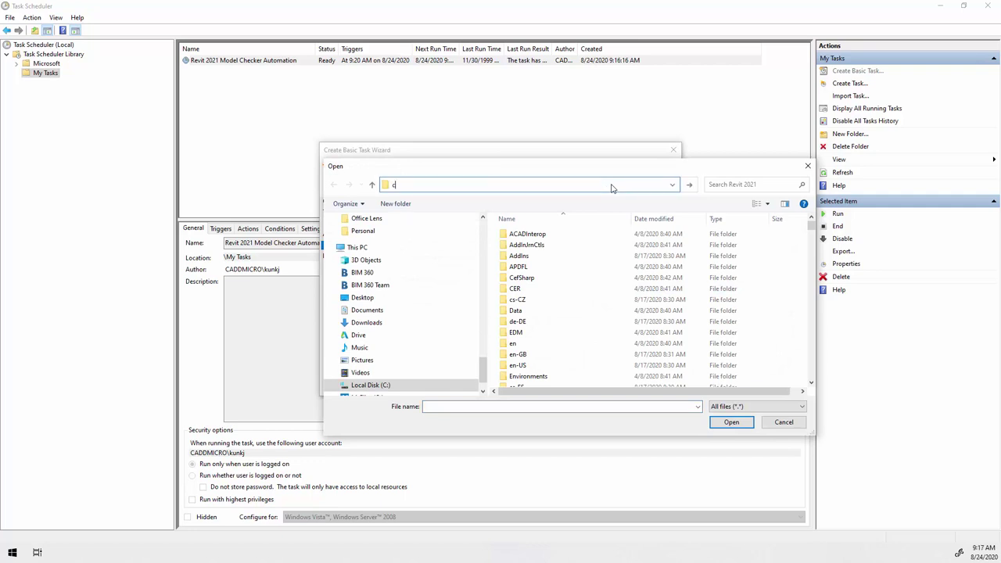
{"action": "type", "text": ":\\demo\\aut"}
{"action": "key", "text": "Down"}
{"action": "key", "text": "Return"}
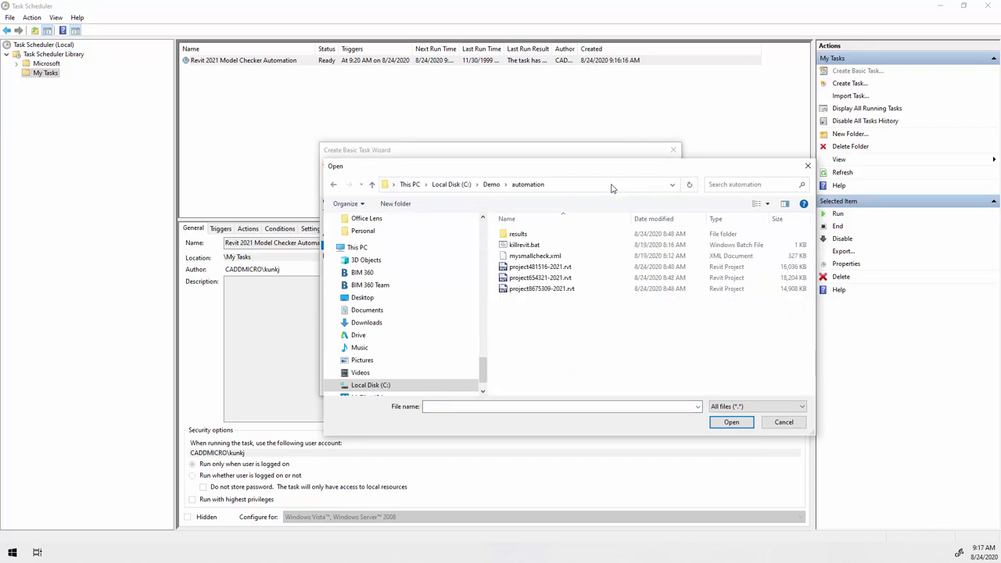
{"action": "left_click", "coordinate": [544, 245]}
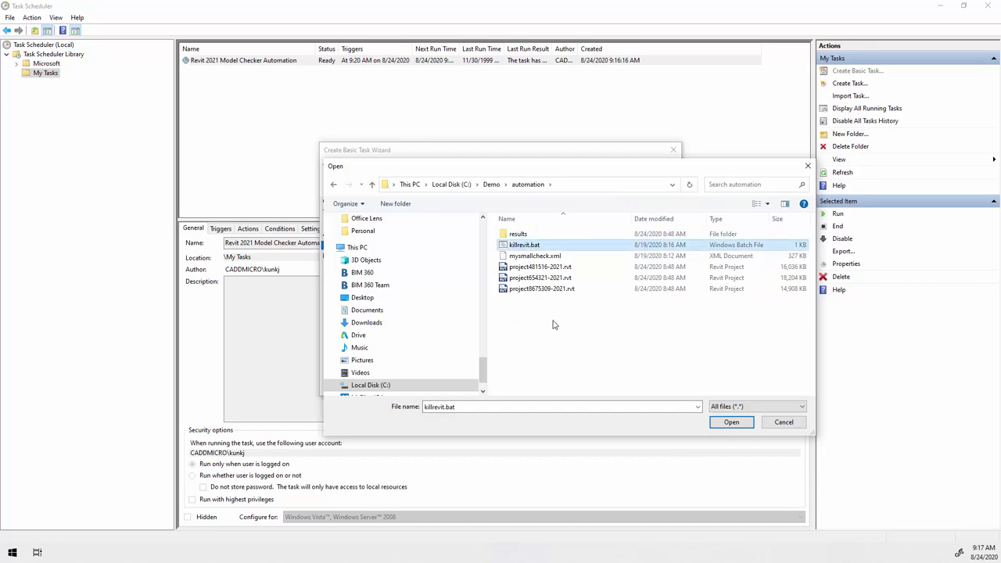
{"action": "left_click", "coordinate": [722, 423]}
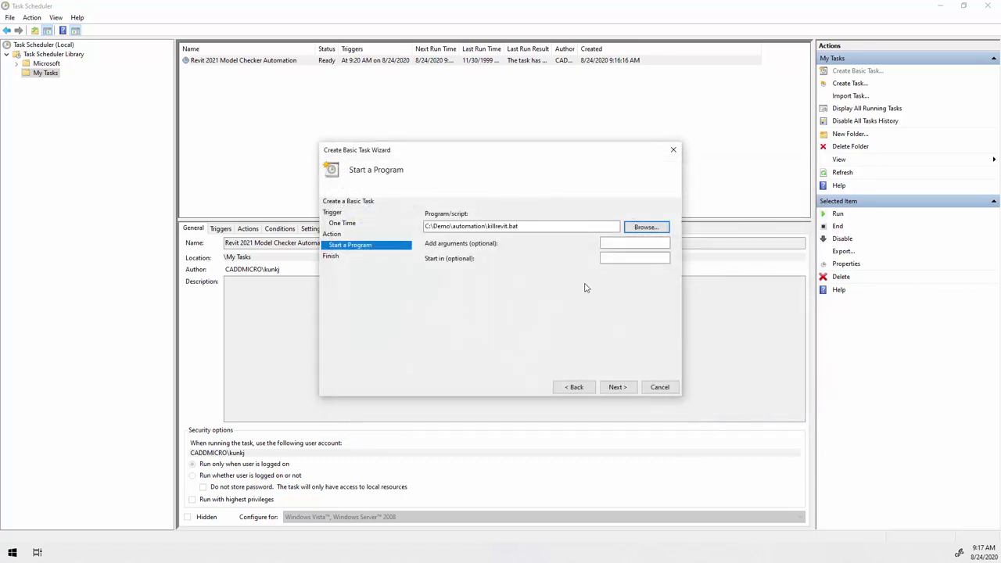
{"action": "left_click", "coordinate": [617, 387]}
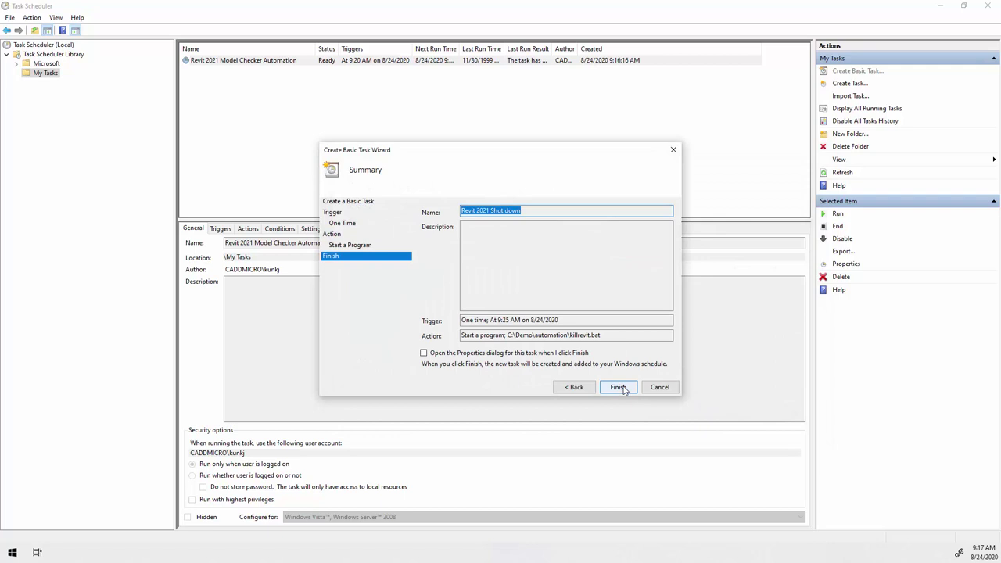
{"action": "left_click", "coordinate": [619, 387]}
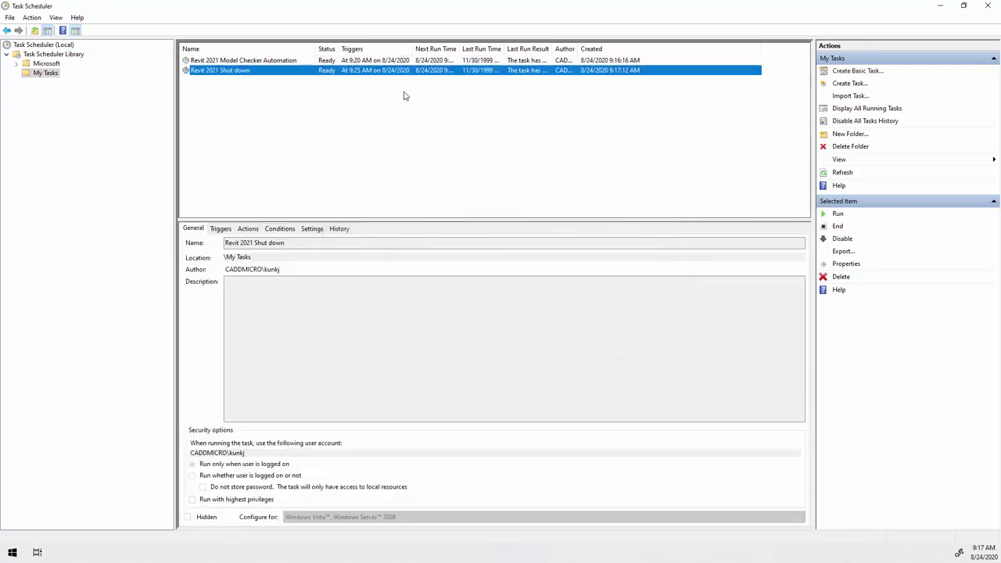
Check the current time on the system clock and widen the task list's Last Run Result column to read the run results.
{"action": "left_click", "coordinate": [259, 62]}
{"action": "left_click", "coordinate": [248, 71]}
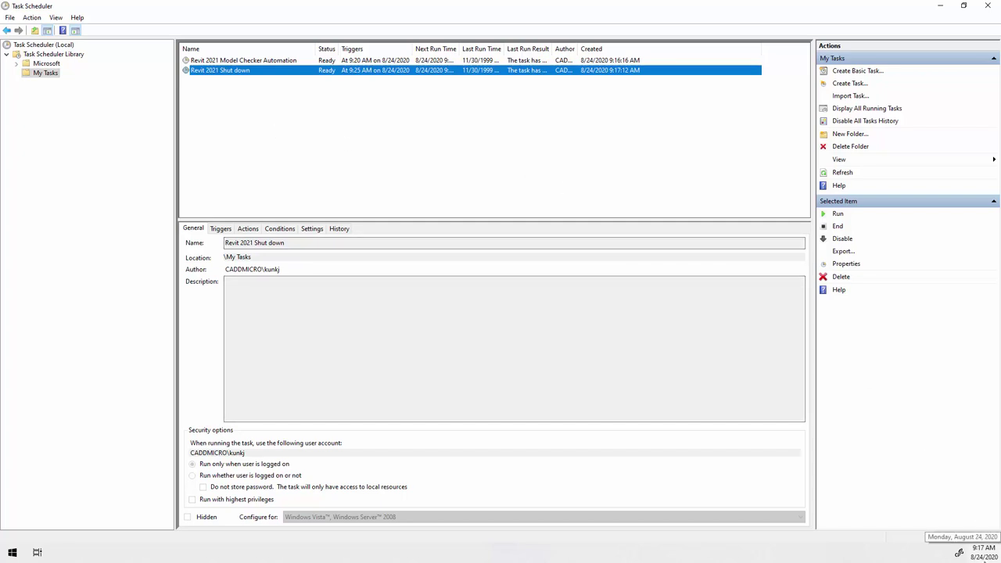
{"action": "left_click", "coordinate": [983, 552]}
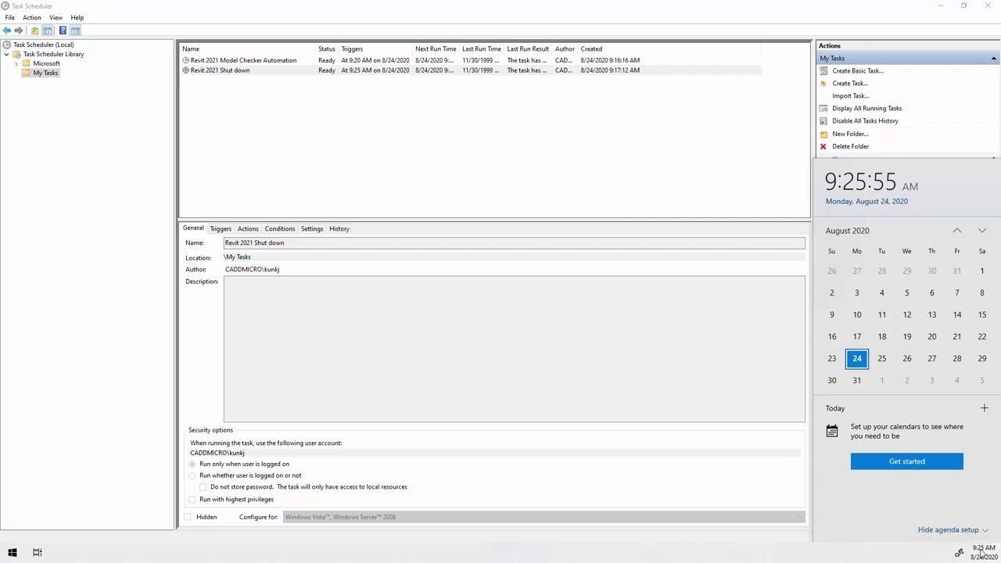
{"action": "left_click", "coordinate": [945, 526]}
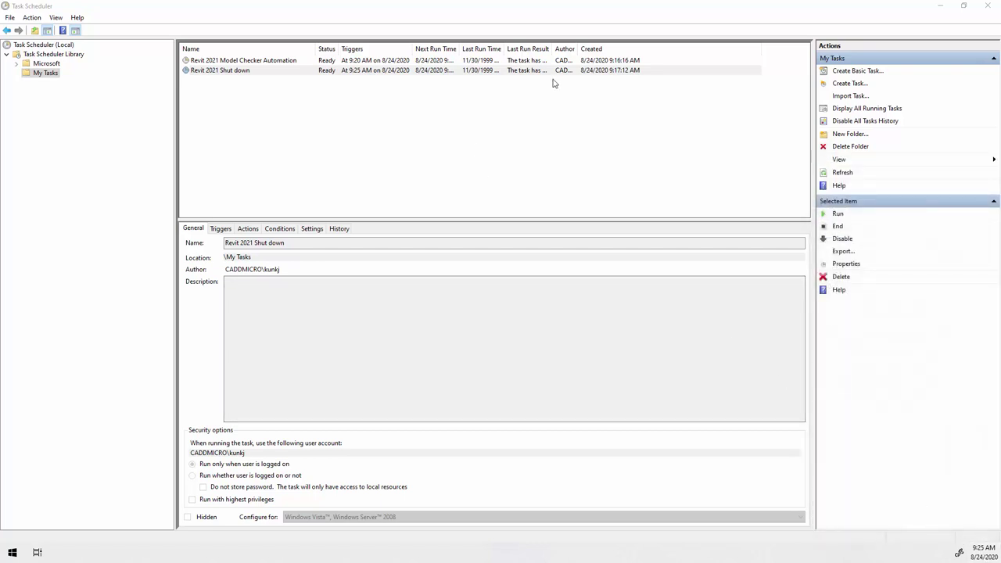
{"action": "left_click_drag", "start_coordinate": [553, 48], "coordinate": [621, 48]}
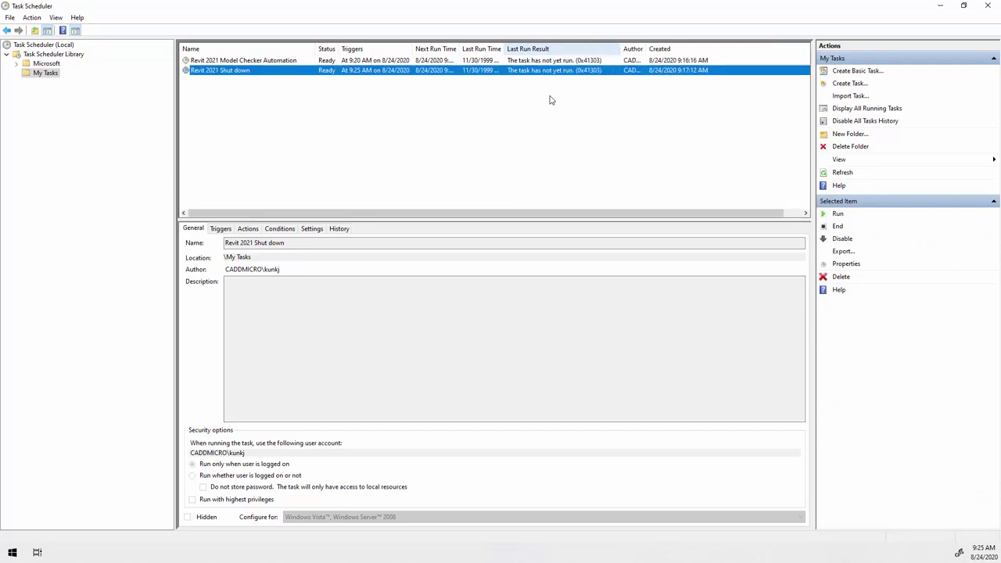
{"action": "left_click", "coordinate": [538, 106]}
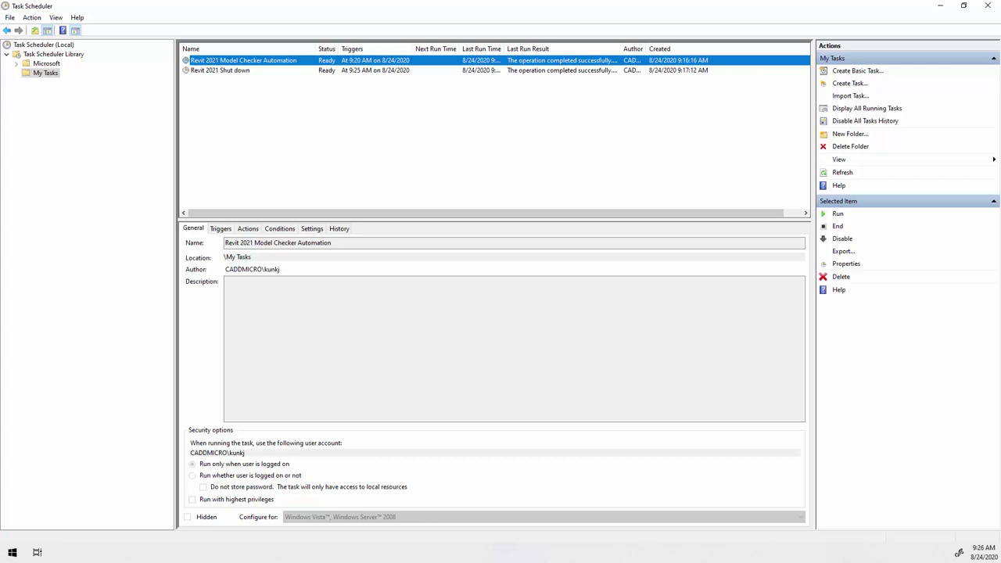
Switch to the results folder in File Explorer and examine the Excel reports exported by the automated run.
{"action": "mouse_move", "coordinate": [112, 552]}
{"action": "left_click", "coordinate": [147, 509]}
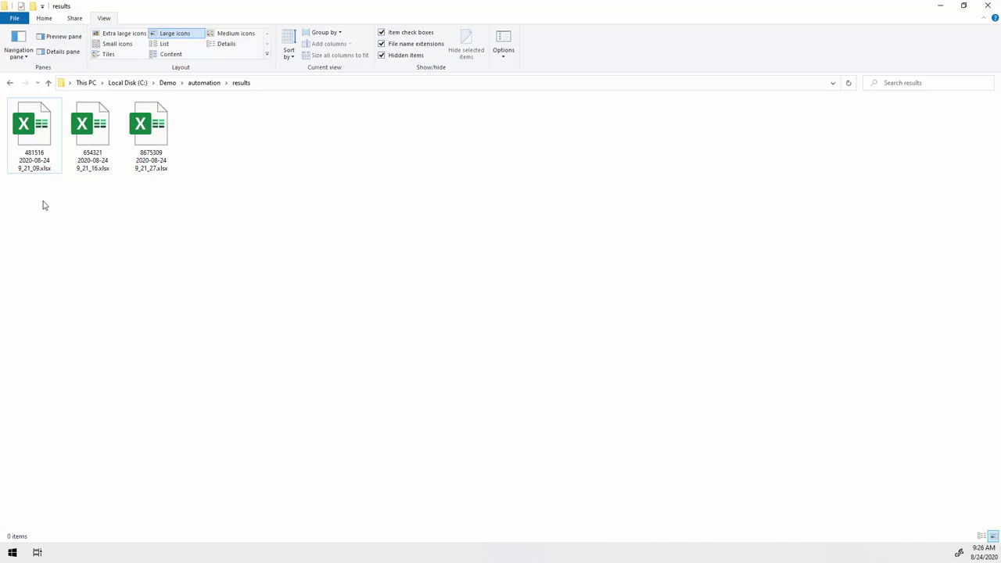
{"action": "mouse_move", "coordinate": [35, 175]}
Switch to the Automated Runs folder window, open the Logs folder under Model Checker, and look through its automation log files.
{"action": "left_click", "coordinate": [62, 552]}
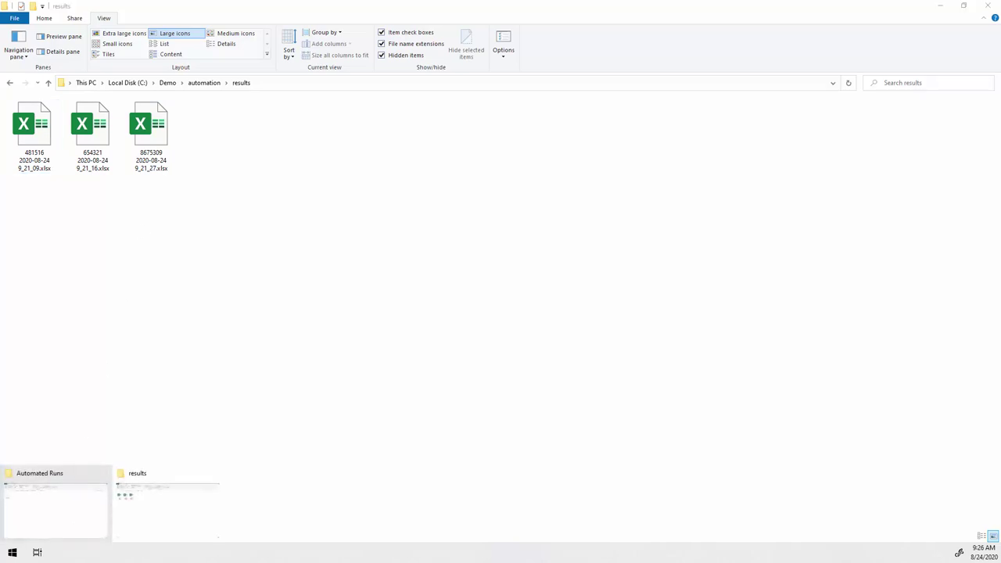
{"action": "left_click", "coordinate": [62, 539]}
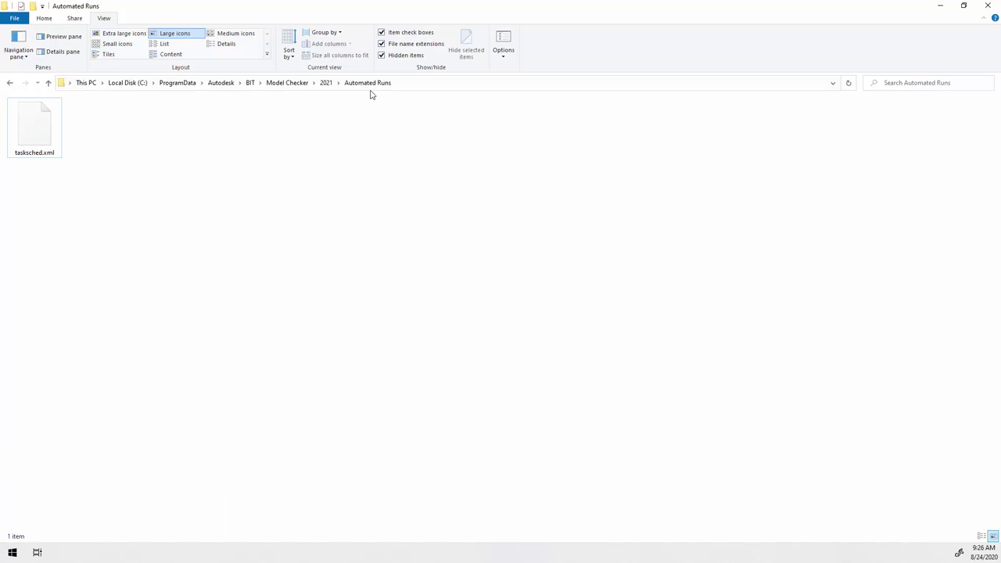
{"action": "left_click", "coordinate": [282, 87]}
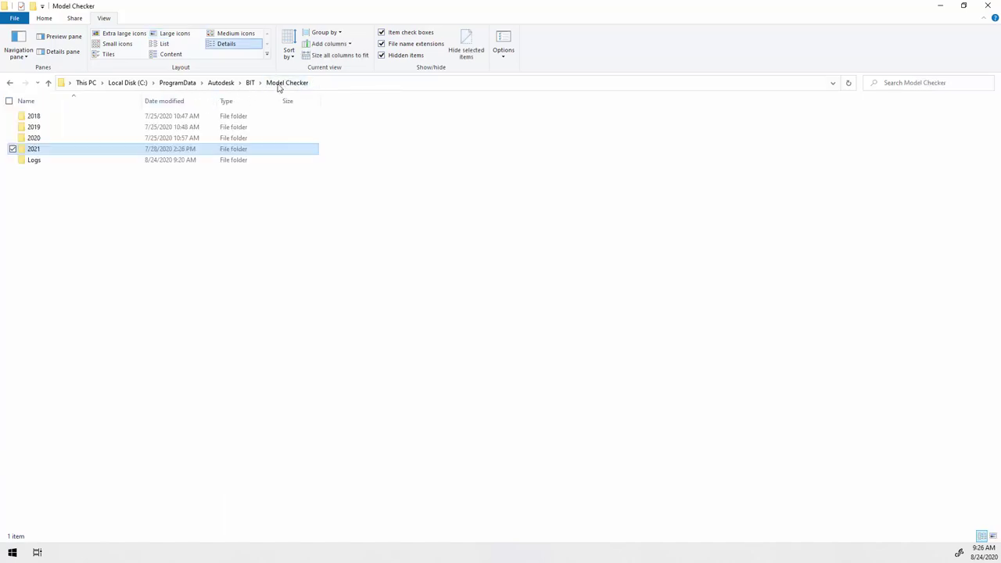
{"action": "double_click", "coordinate": [53, 162]}
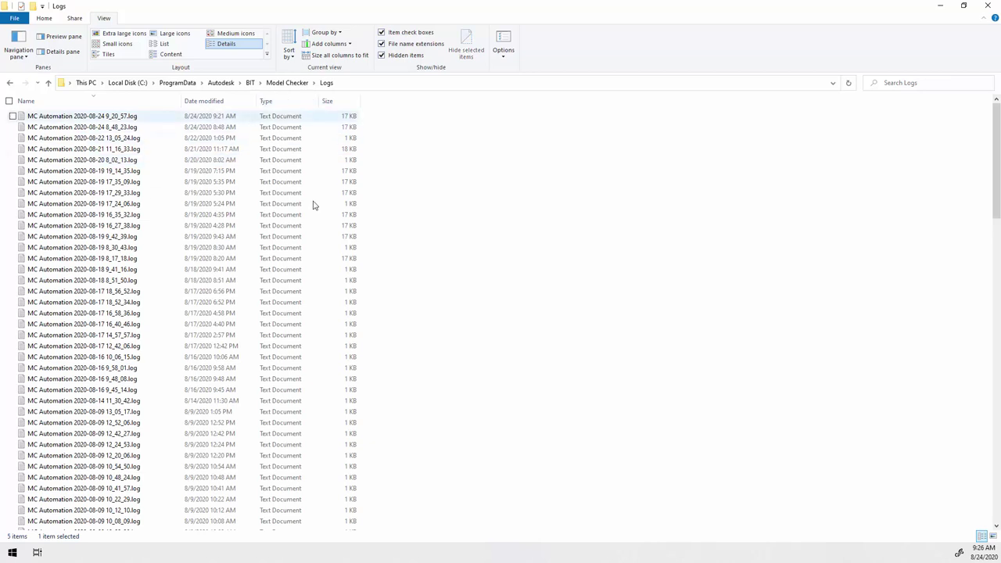
{"action": "scroll", "coordinate": [381, 294], "scroll_direction": "down", "scroll_amount": 5}
{"action": "scroll", "coordinate": [381, 294], "scroll_direction": "down", "scroll_amount": 20}
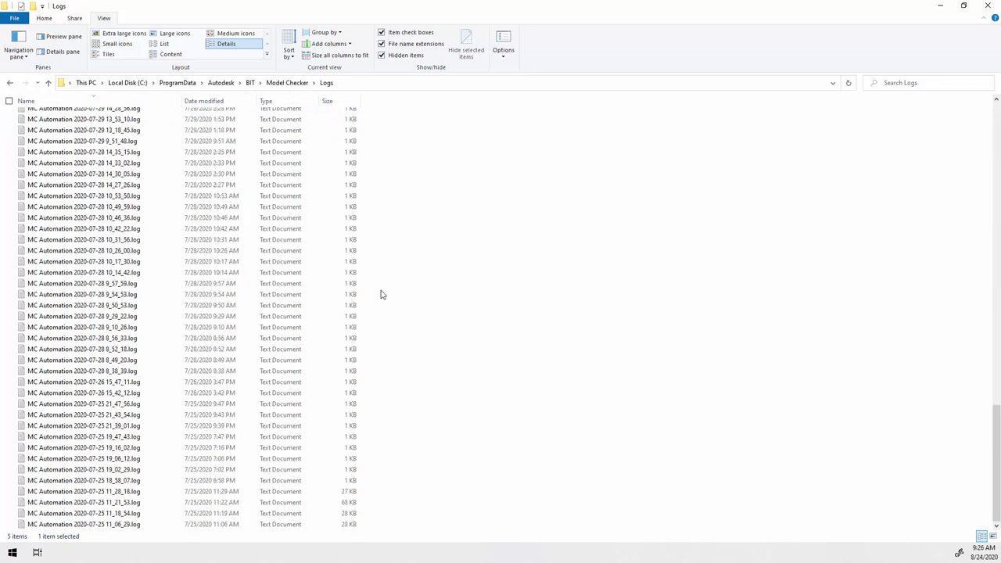
{"action": "scroll", "coordinate": [380, 294], "scroll_direction": "up", "scroll_amount": 20}
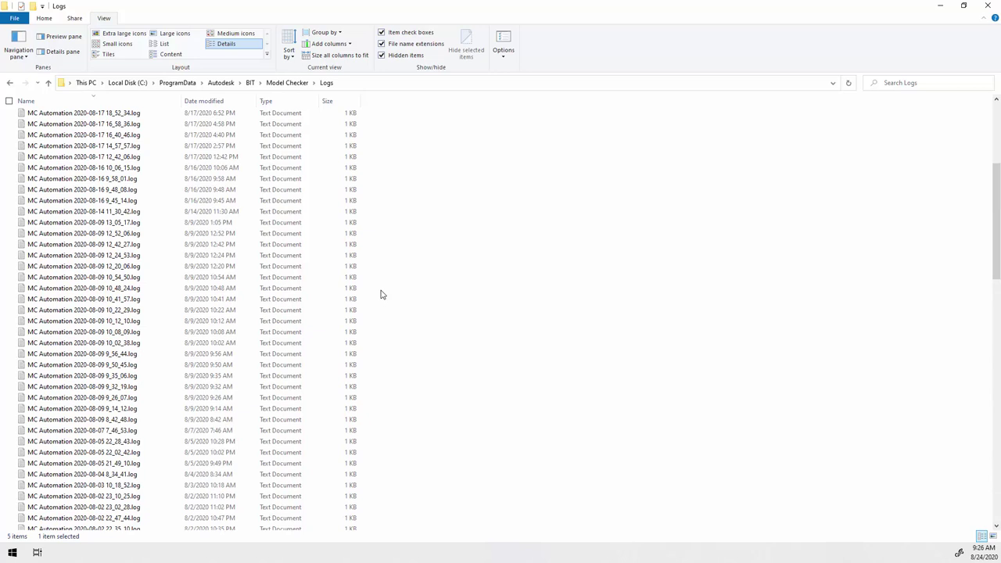
Open the log MC Automation 2020-08-24 9_20_57.log, read it through to its last entries, and close it.
{"action": "left_click", "coordinate": [187, 116]}
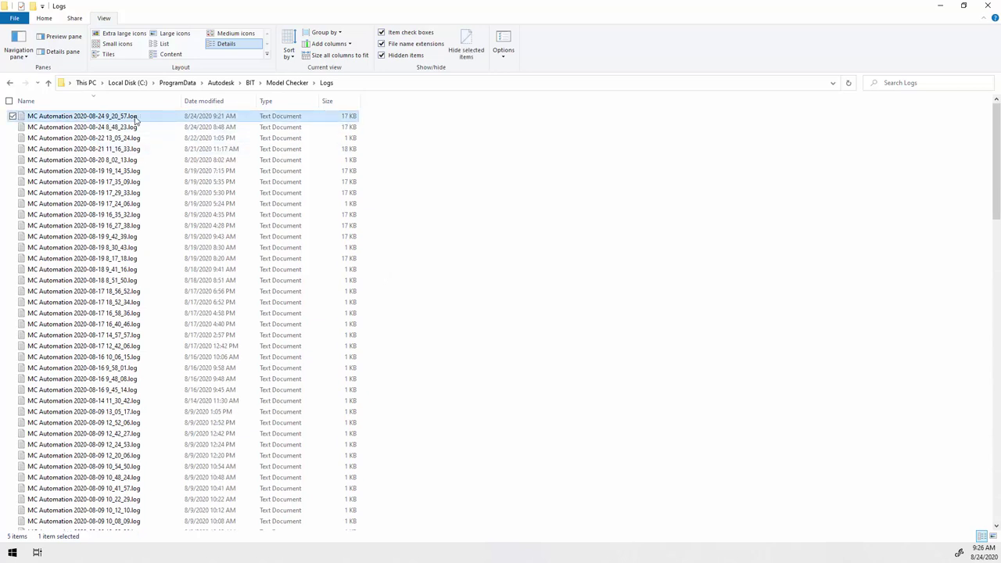
{"action": "double_click", "coordinate": [85, 118]}
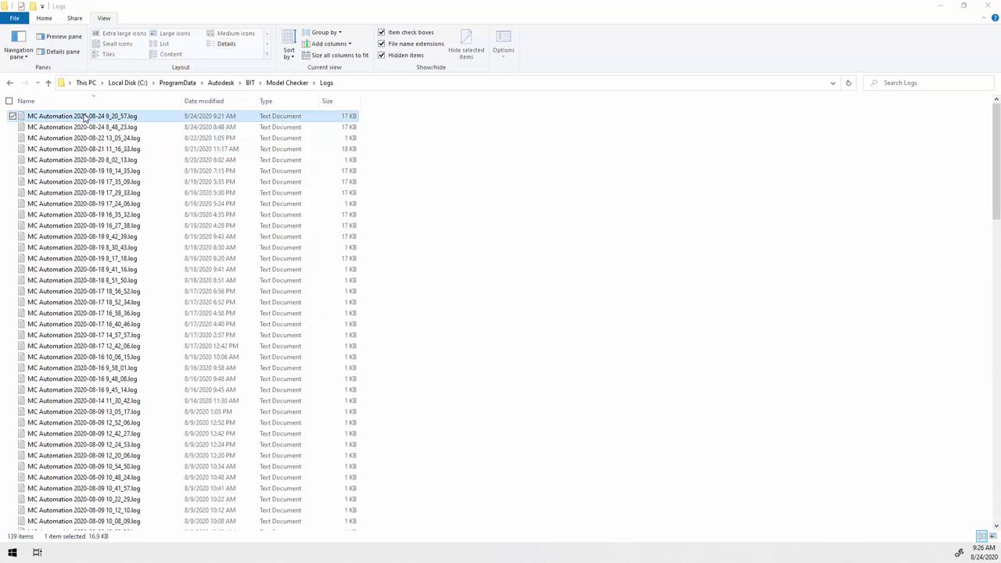
{"action": "left_click_drag", "start_coordinate": [514, 78], "coordinate": [683, 67]}
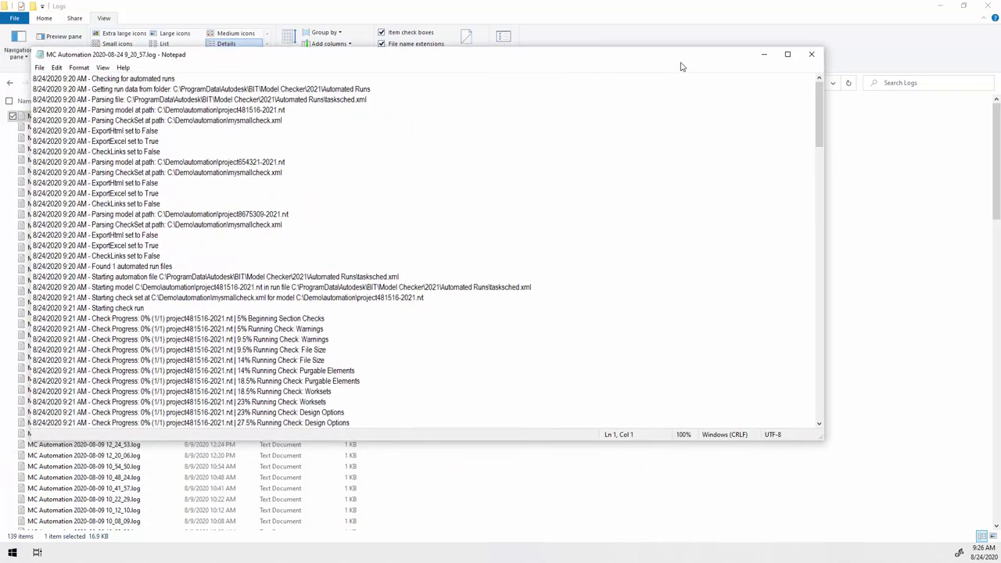
{"action": "left_click_drag", "start_coordinate": [814, 141], "coordinate": [814, 395]}
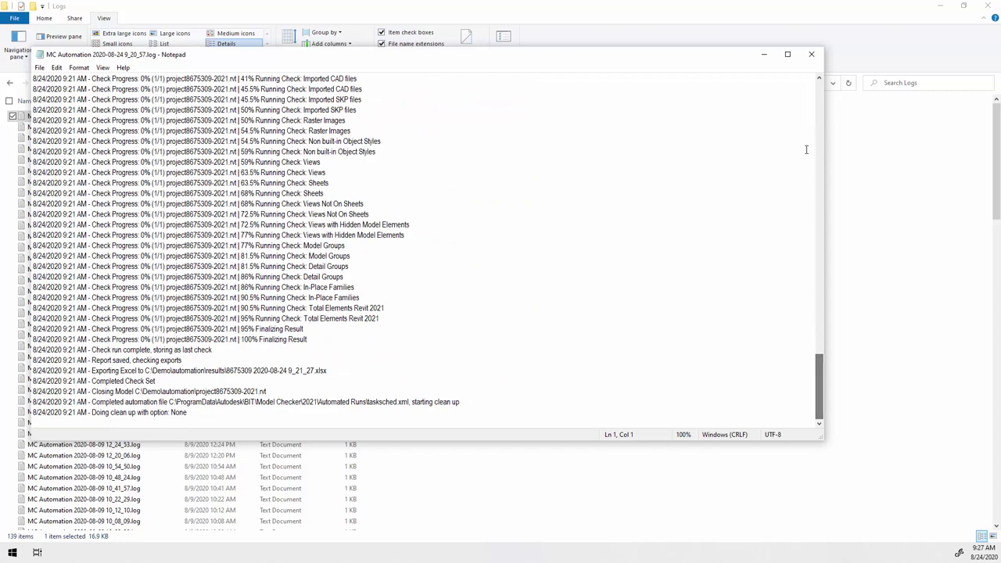
{"action": "left_click", "coordinate": [811, 54]}
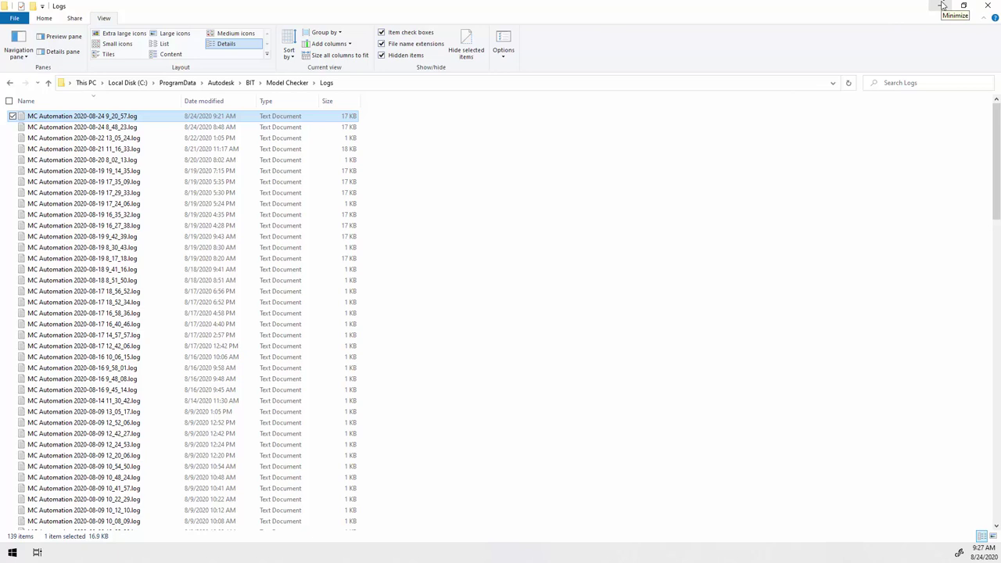
Minimize the Logs and results folder windows to return to the task list in Task Scheduler.
{"action": "left_click", "coordinate": [942, 6]}
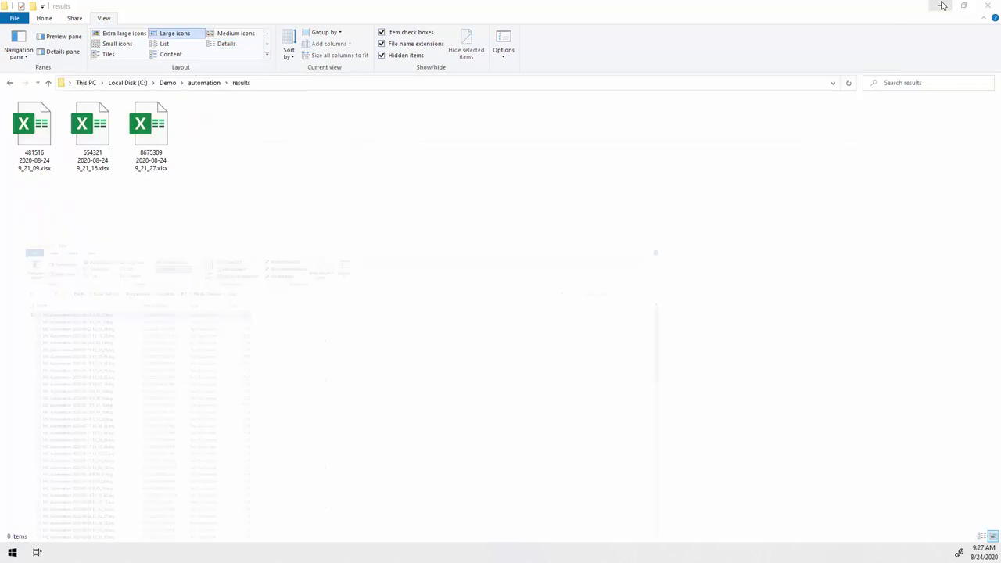
{"action": "left_click", "coordinate": [943, 6]}
{"action": "left_click", "coordinate": [336, 120]}
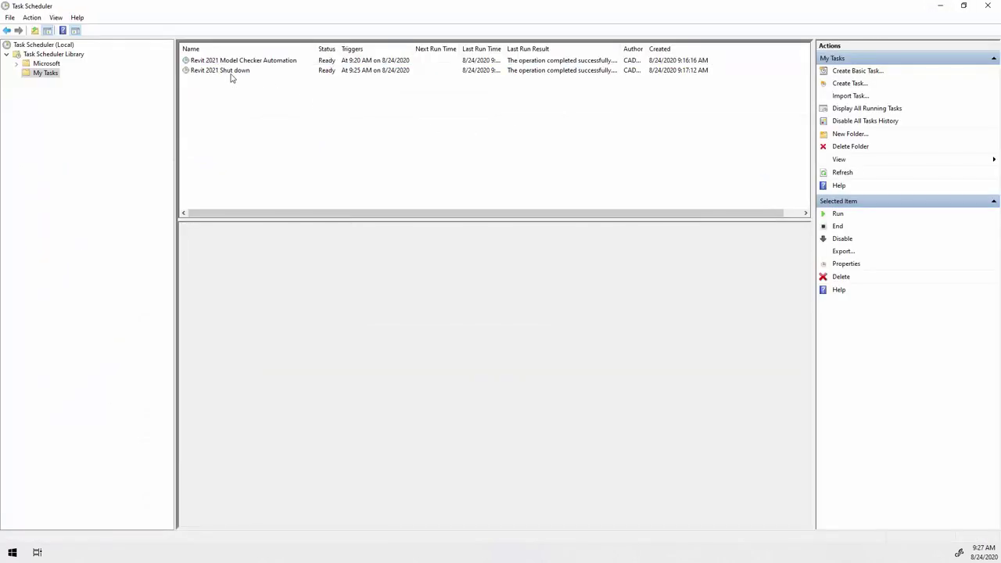